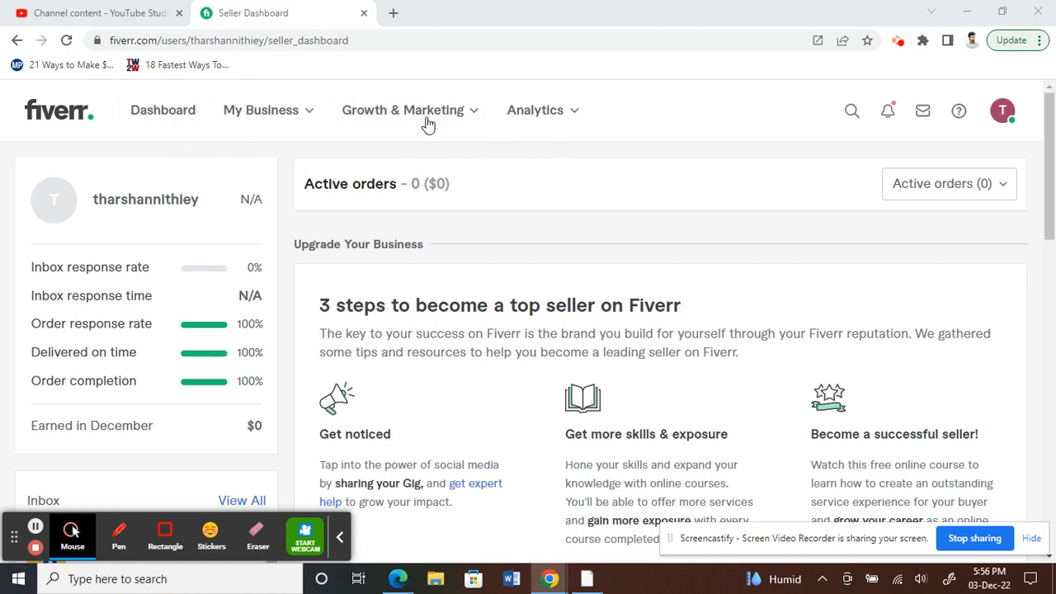
Step: Open the seller's Gigs page and start creating a new gig
click(244, 118)
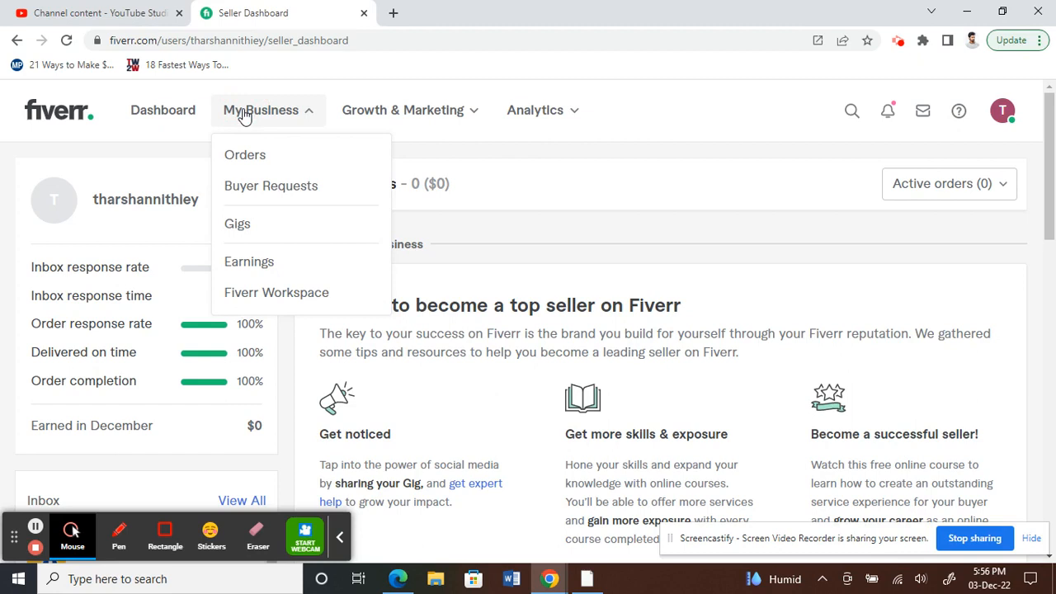
click(243, 235)
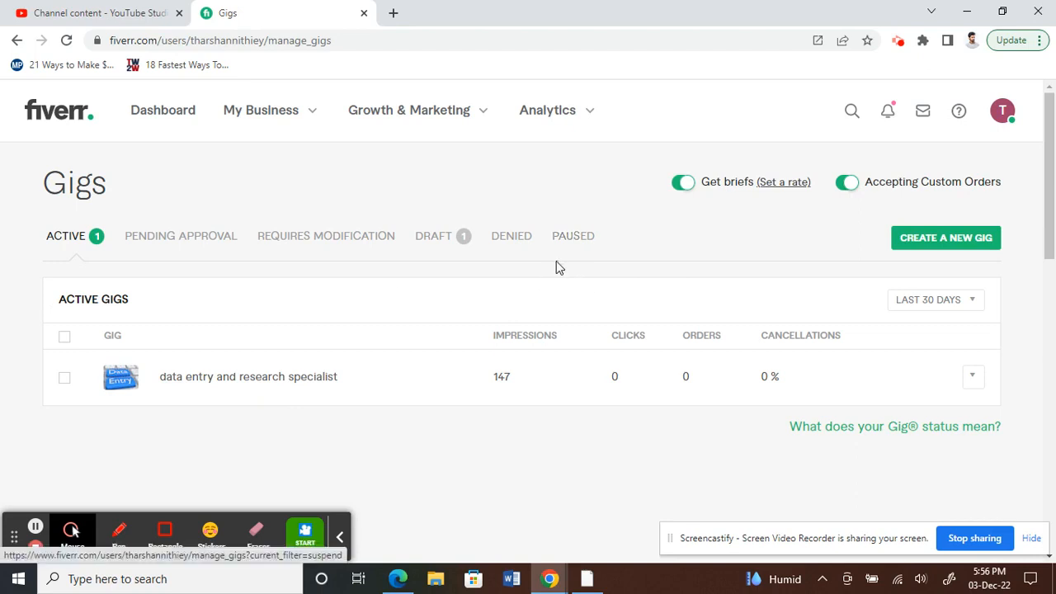
click(935, 244)
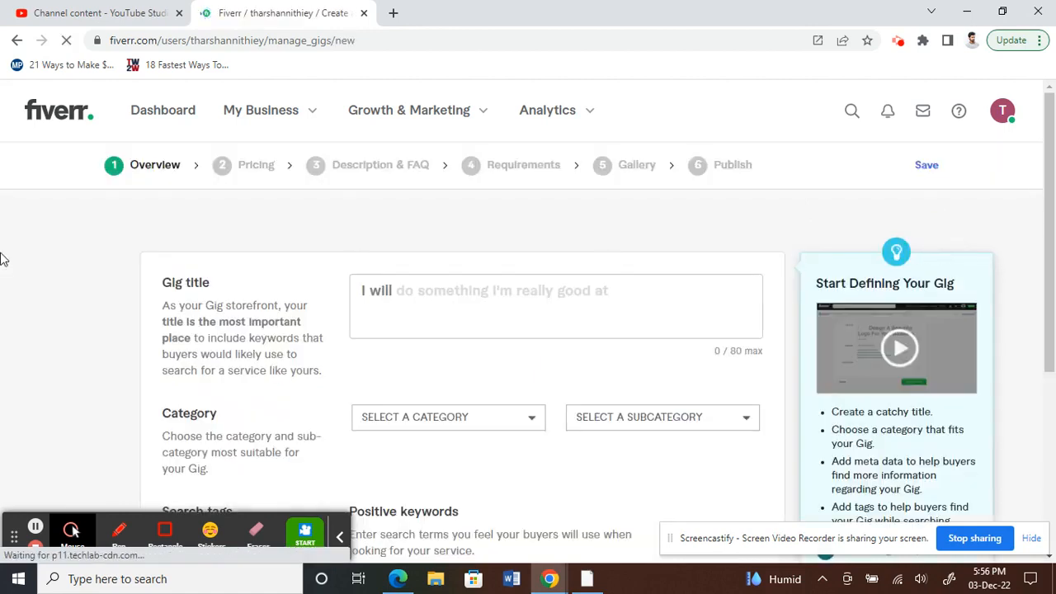
scroll(51, 294, down, 2)
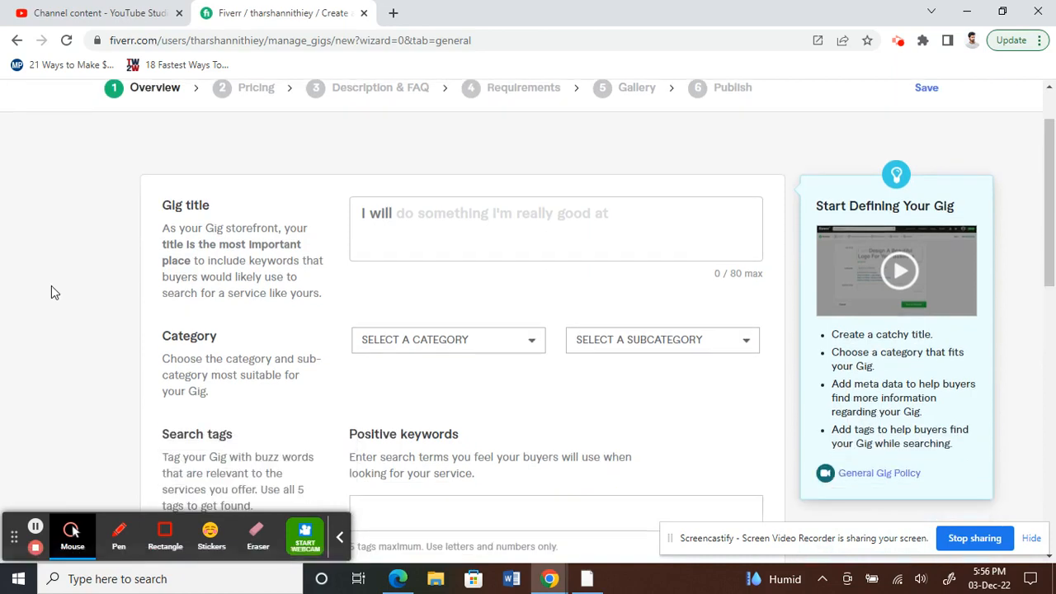
scroll(51, 293, up, 2)
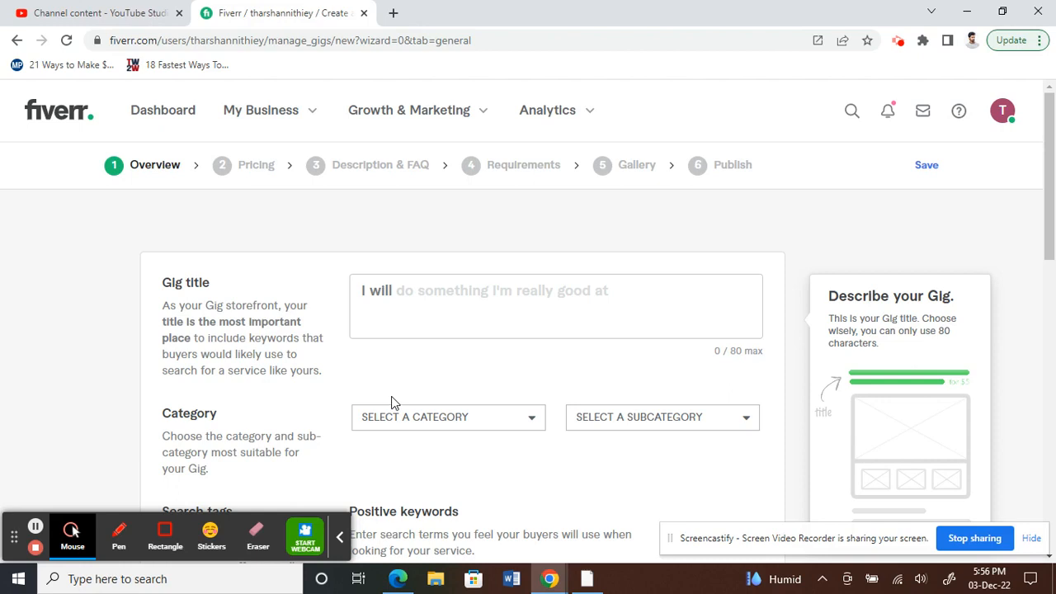
Step: Enter the gig title so that it reads "I will do youtube promotion within 24 hours"
click(405, 290)
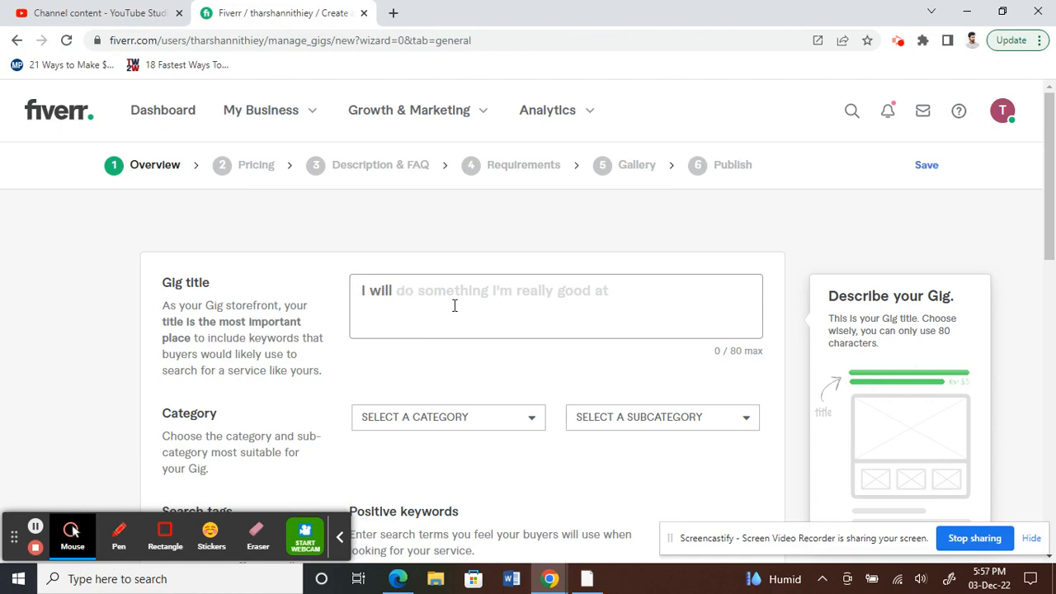
text(do yo)
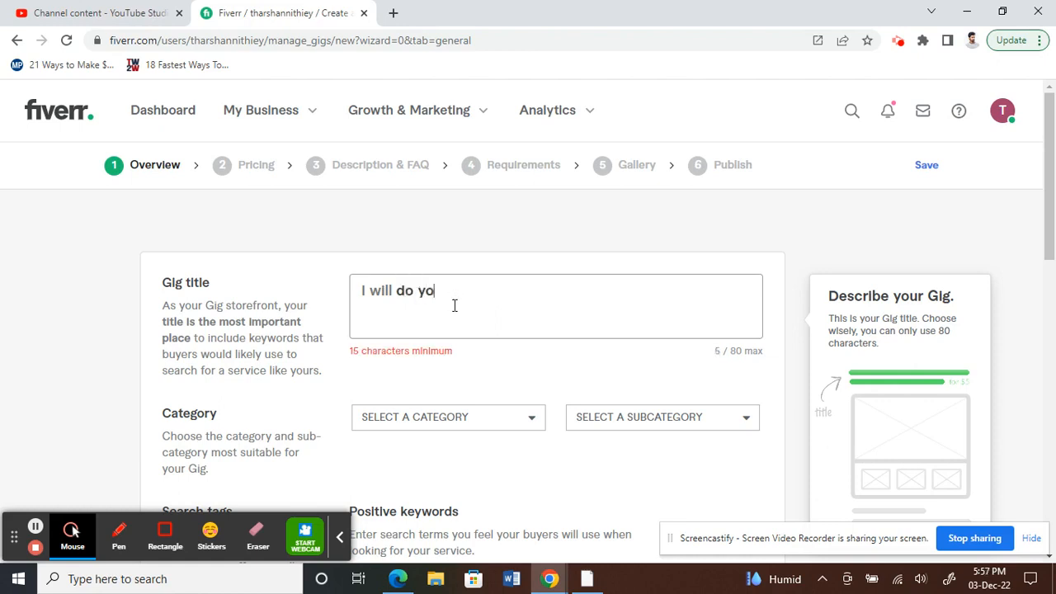
text(utube promotion)
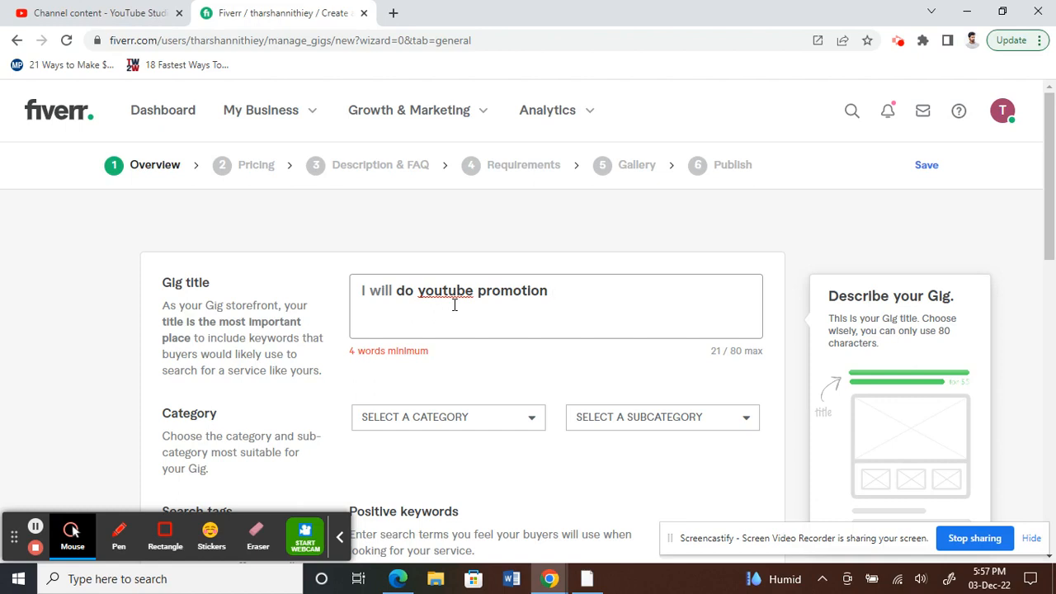
text( within 24 hr)
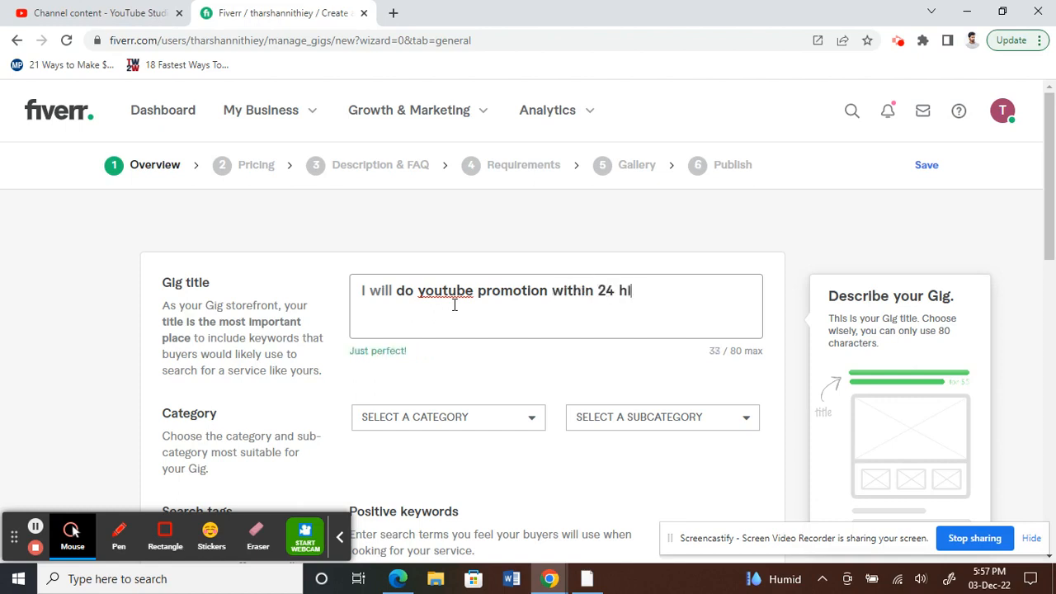
text(urs)
key(BackSpace)
key(BackSpace)
key(BackSpace)
key(BackSpace)
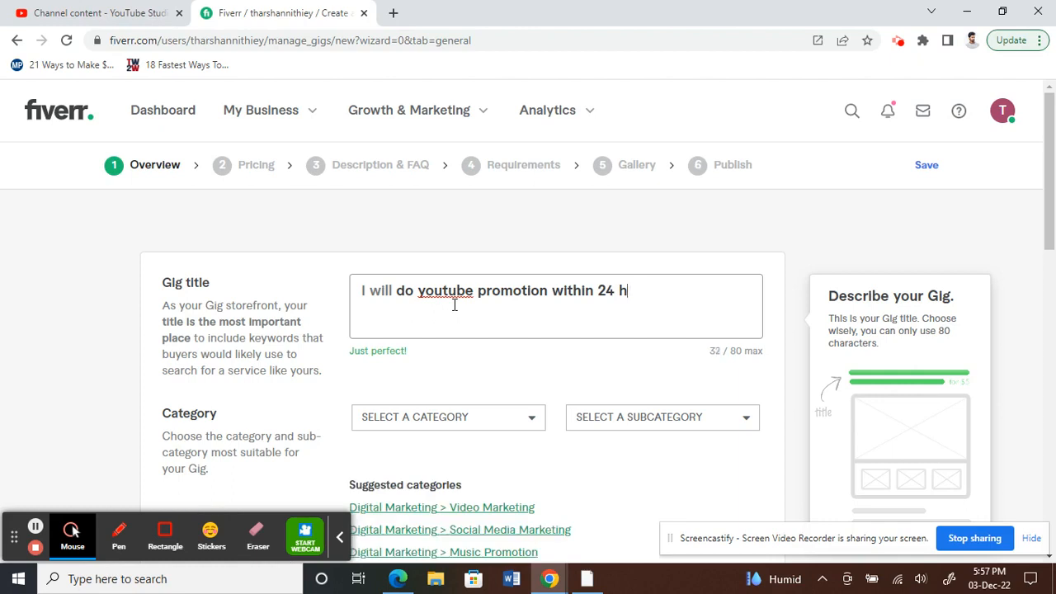
text(ours)
click(566, 290)
click(658, 291)
click(364, 290)
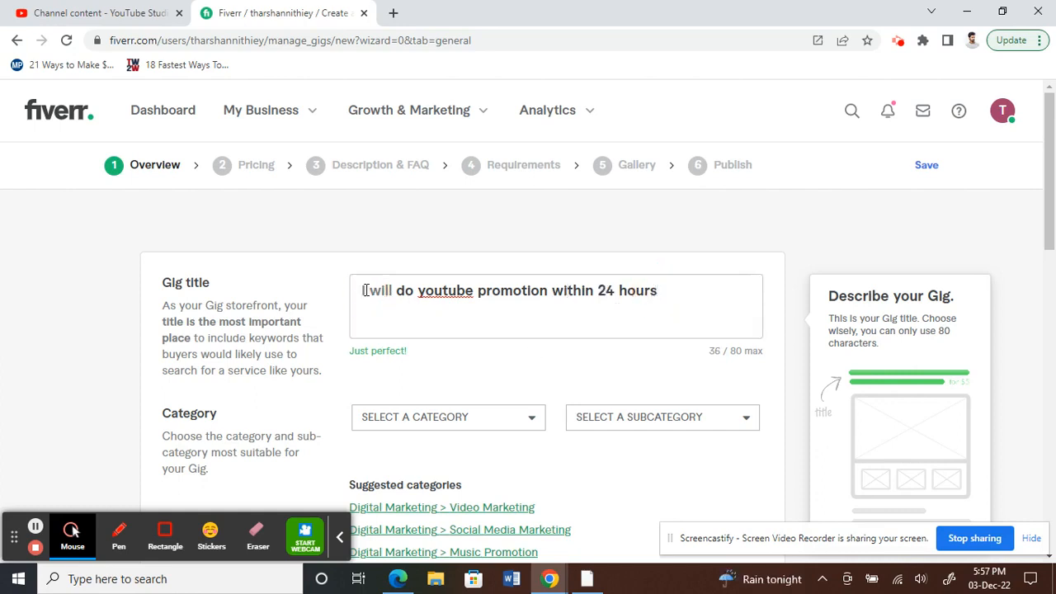
click(420, 288)
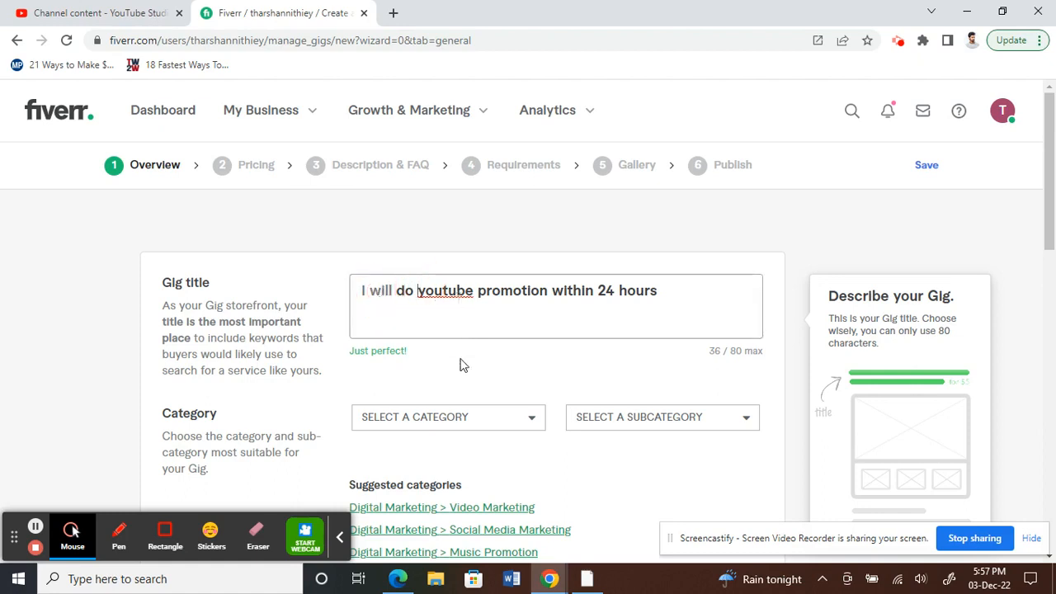
click(670, 288)
Step: Set the gig's category to Digital Marketing and its subcategory to Social Media Marketing
scroll(467, 366, down, 2)
click(457, 269)
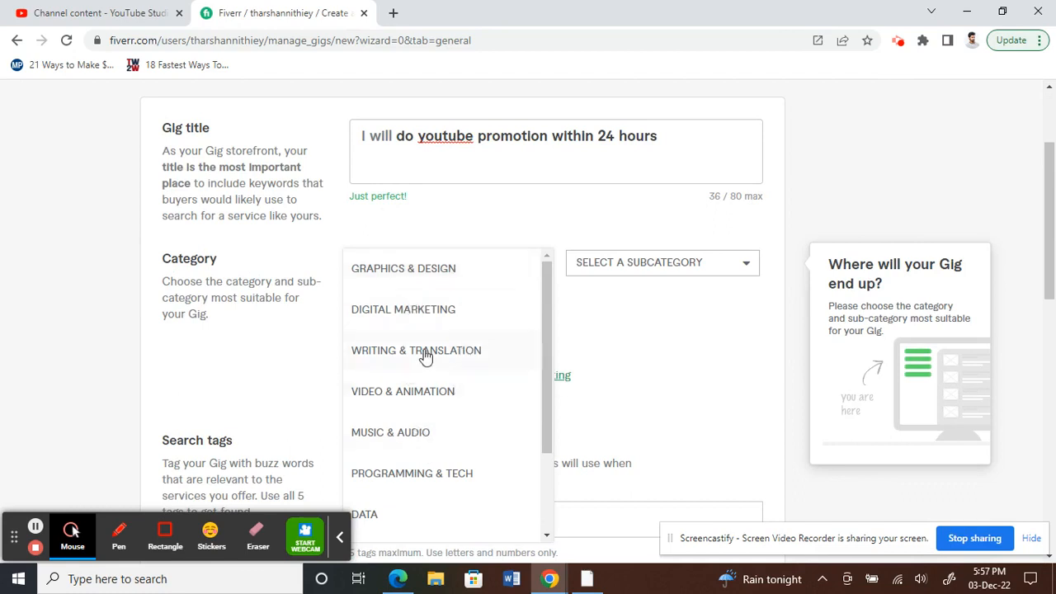
scroll(425, 355, down, 3)
scroll(423, 355, up, 2)
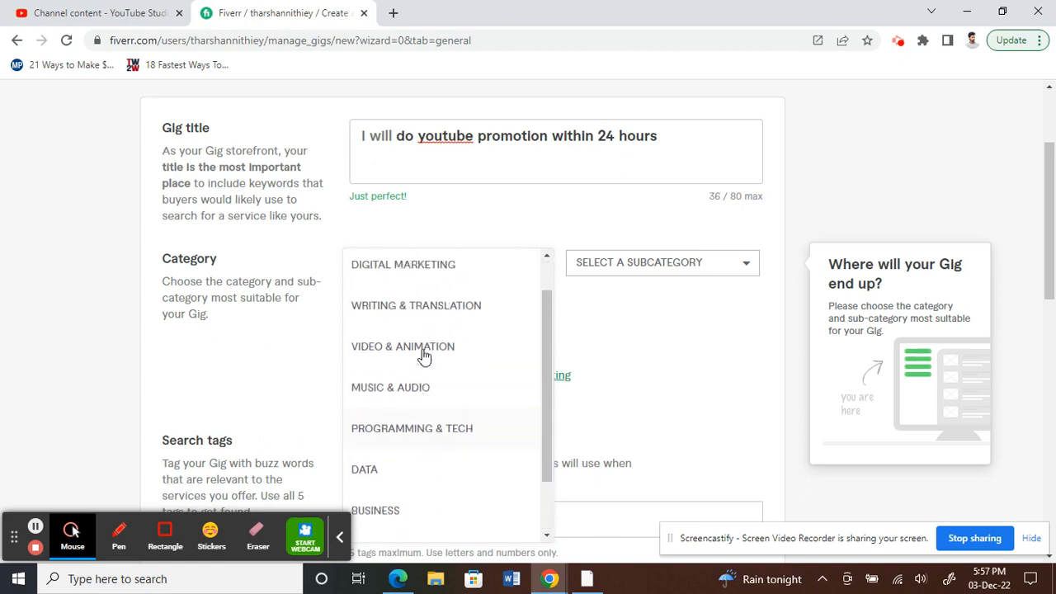
scroll(424, 354, up, 1)
click(413, 322)
click(611, 273)
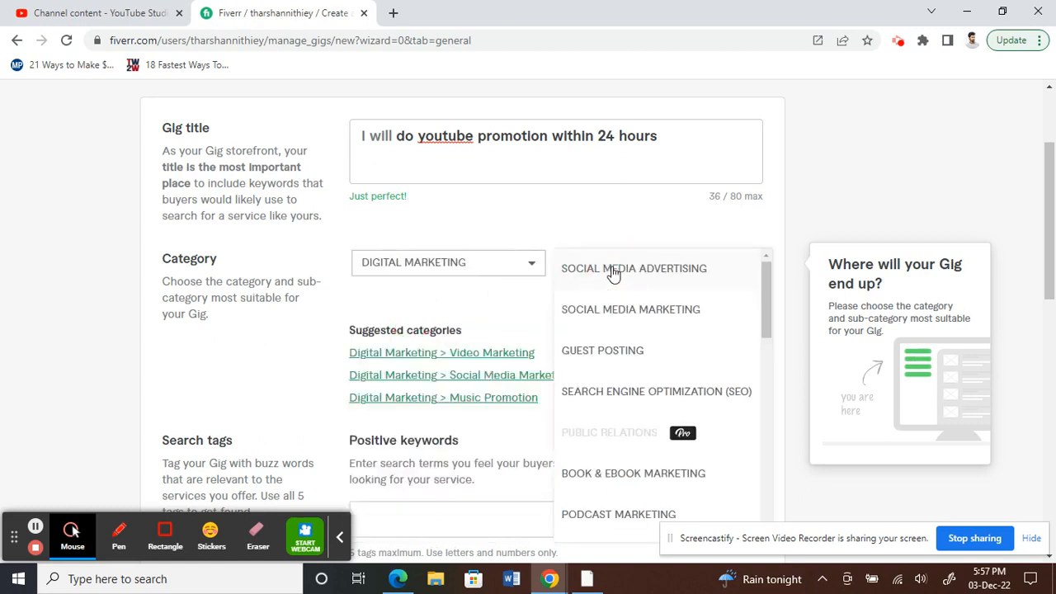
click(620, 307)
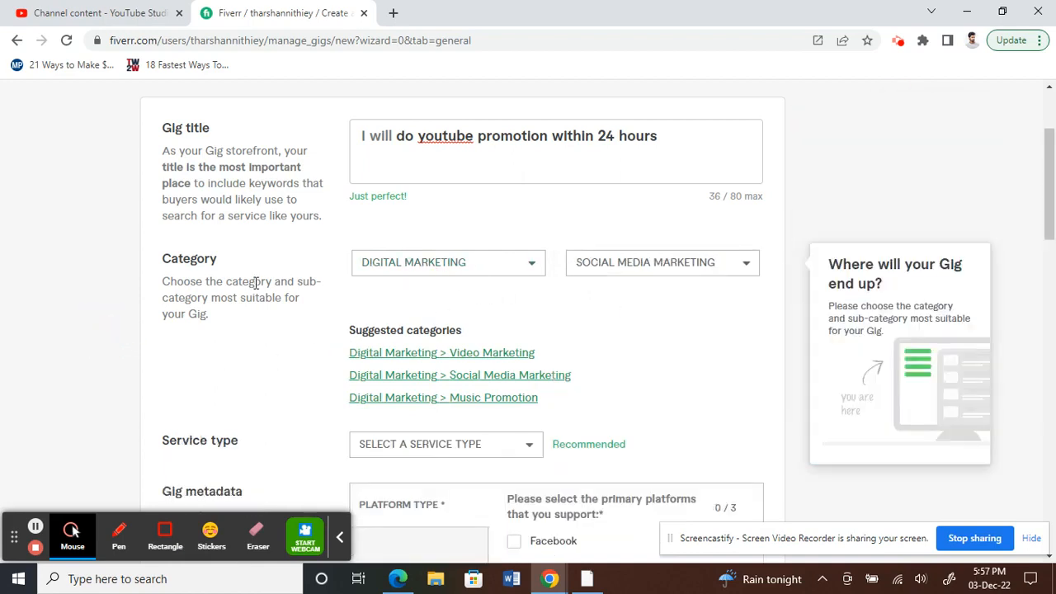
Step: Set the gig's service type to Organic Social Promotions
scroll(251, 289, down, 2)
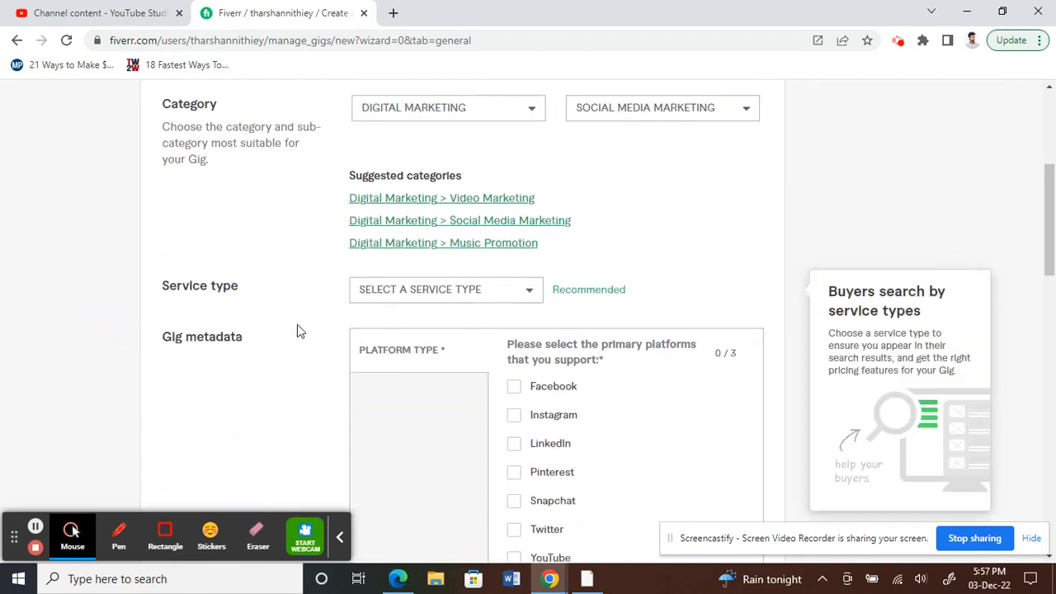
scroll(299, 330, down, 1)
click(462, 223)
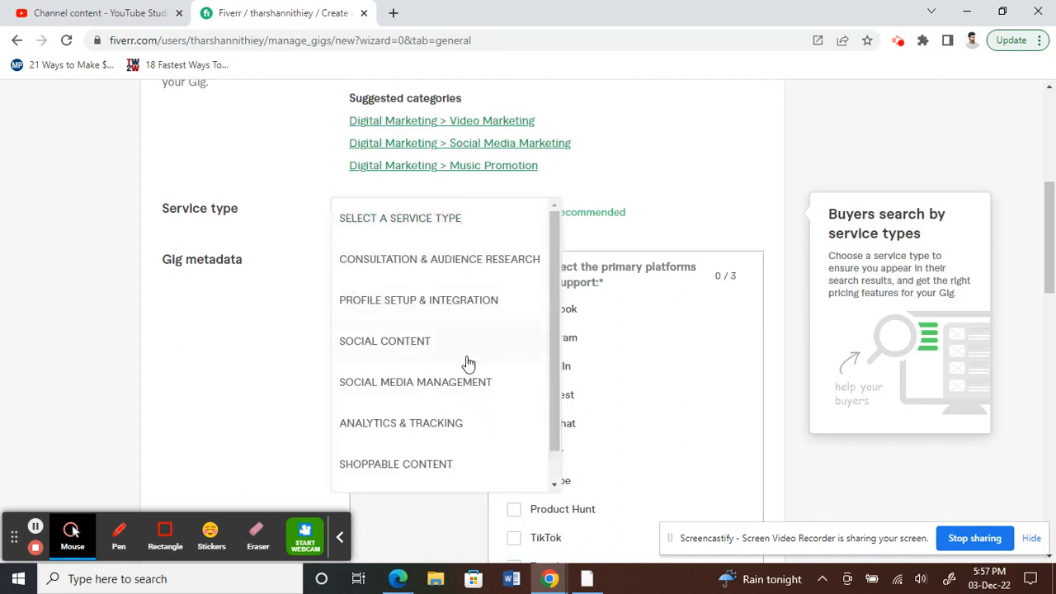
scroll(468, 363, down, 1)
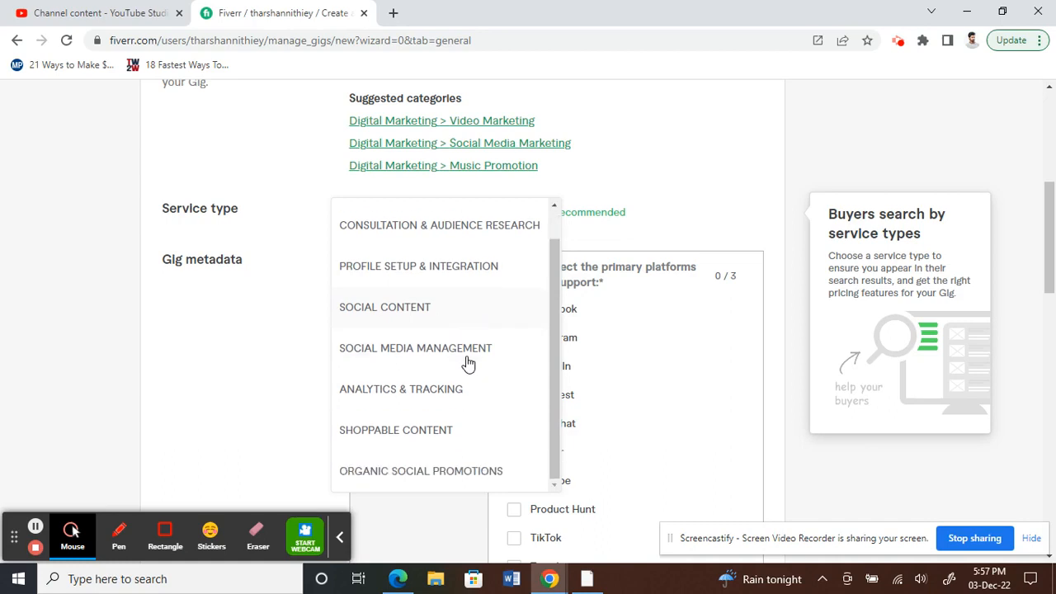
click(414, 475)
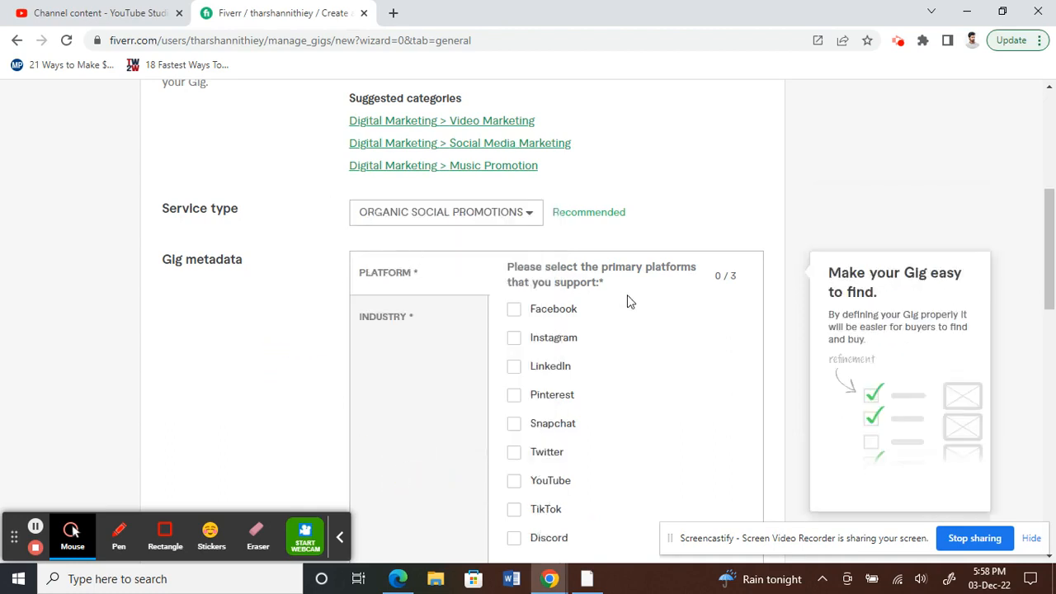
Step: Choose YouTube as the supported primary platform in the gig metadata
scroll(627, 300, down, 1)
scroll(627, 301, down, 1)
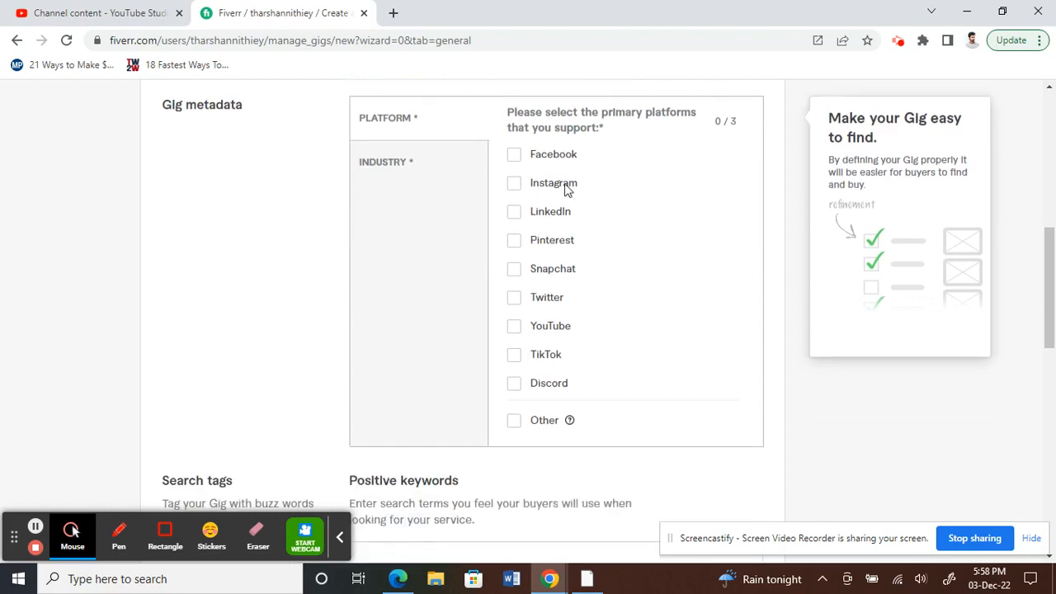
scroll(293, 180, up, 7)
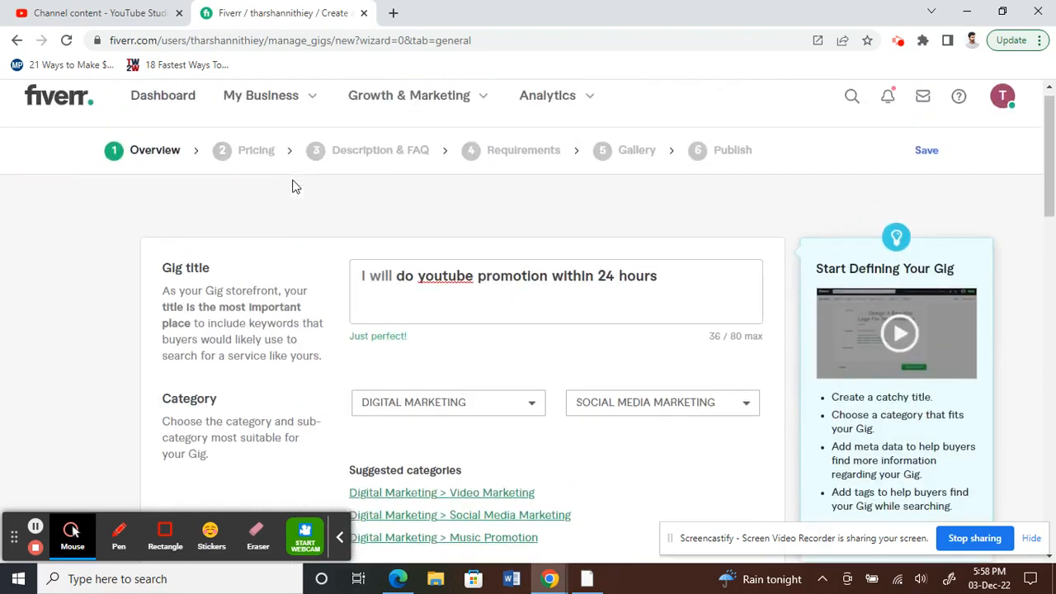
scroll(349, 348, down, 6)
scroll(349, 351, down, 1)
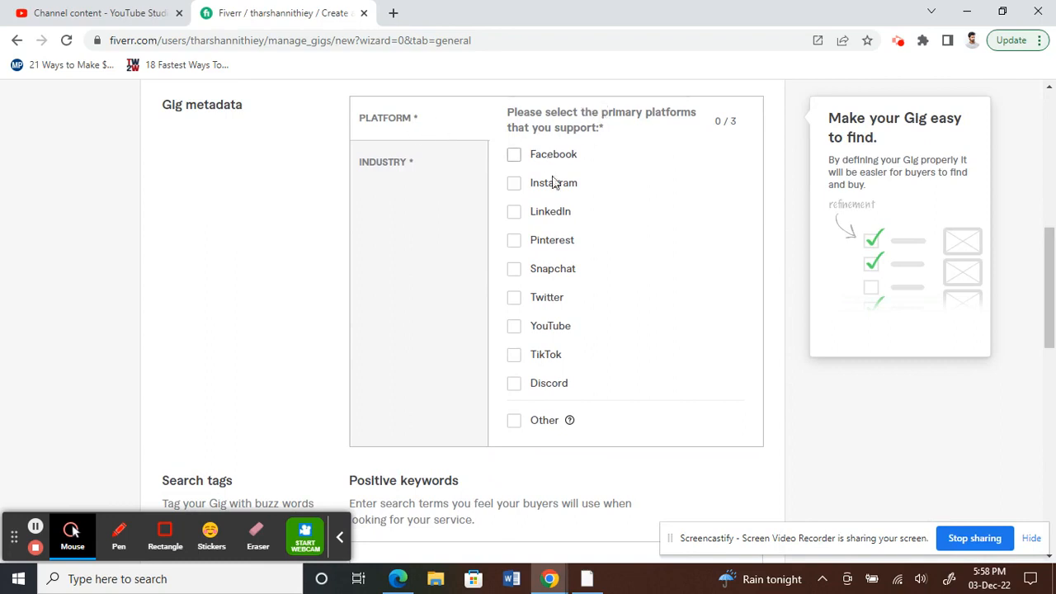
click(513, 327)
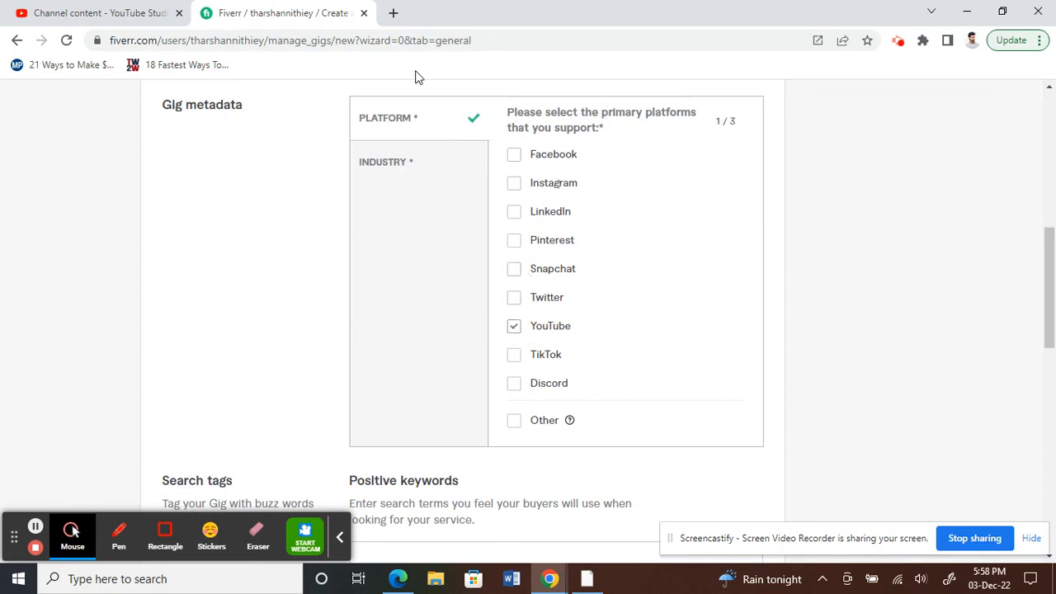
Step: Select Technology, Travel & tourism, Retail & wholesale and Media & entertainment as the industries in the gig metadata
click(396, 169)
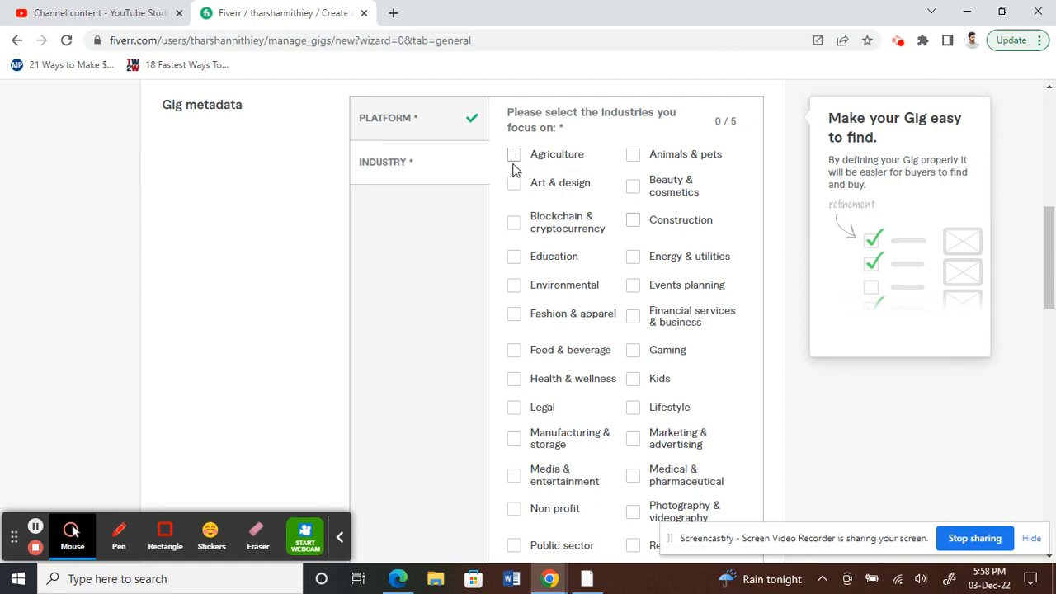
scroll(577, 347, down, 4)
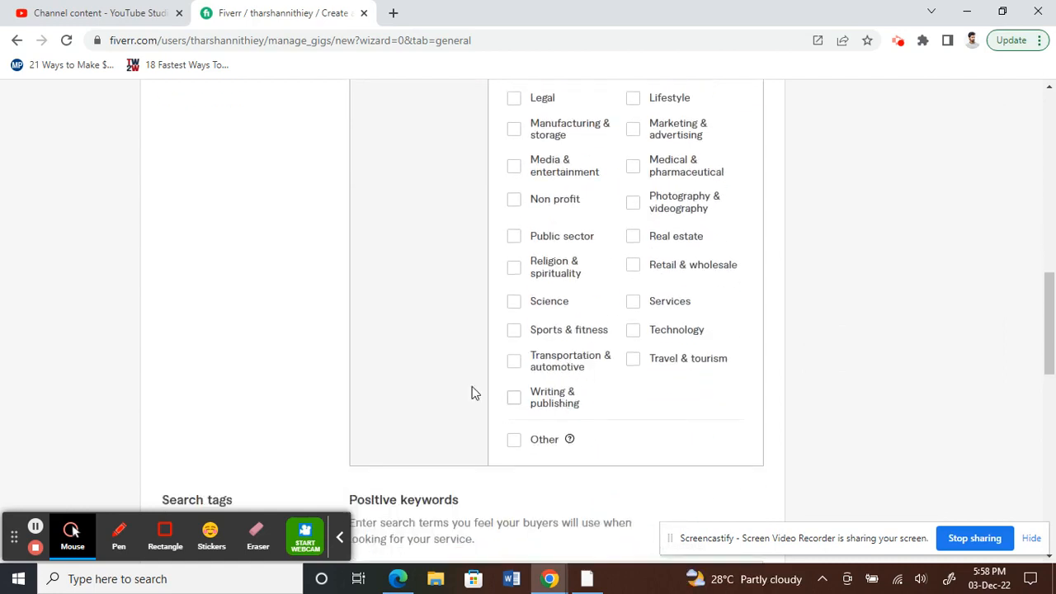
scroll(471, 391, up, 1)
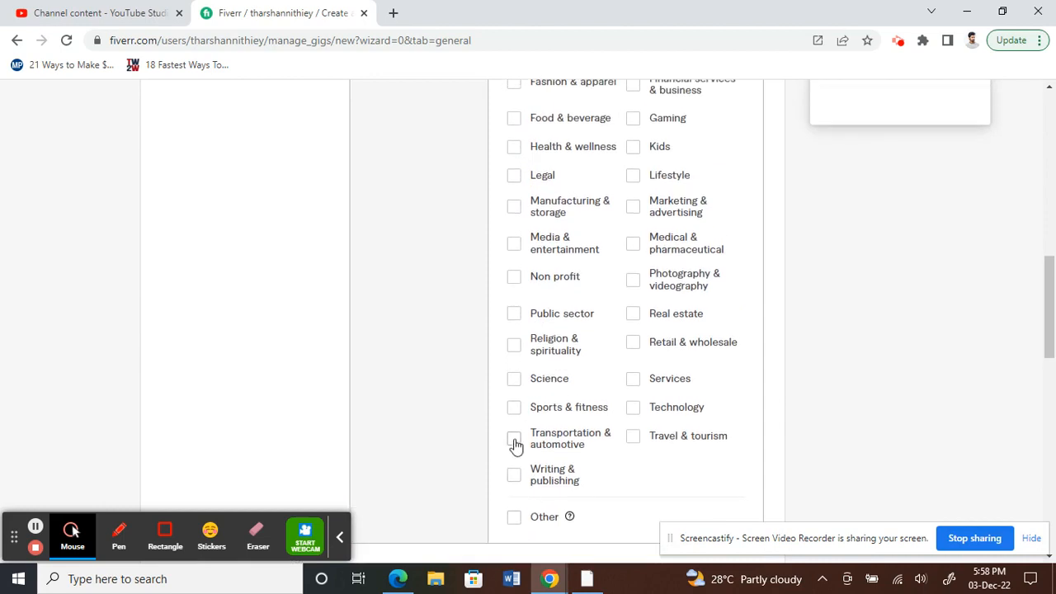
click(634, 413)
click(632, 438)
click(633, 342)
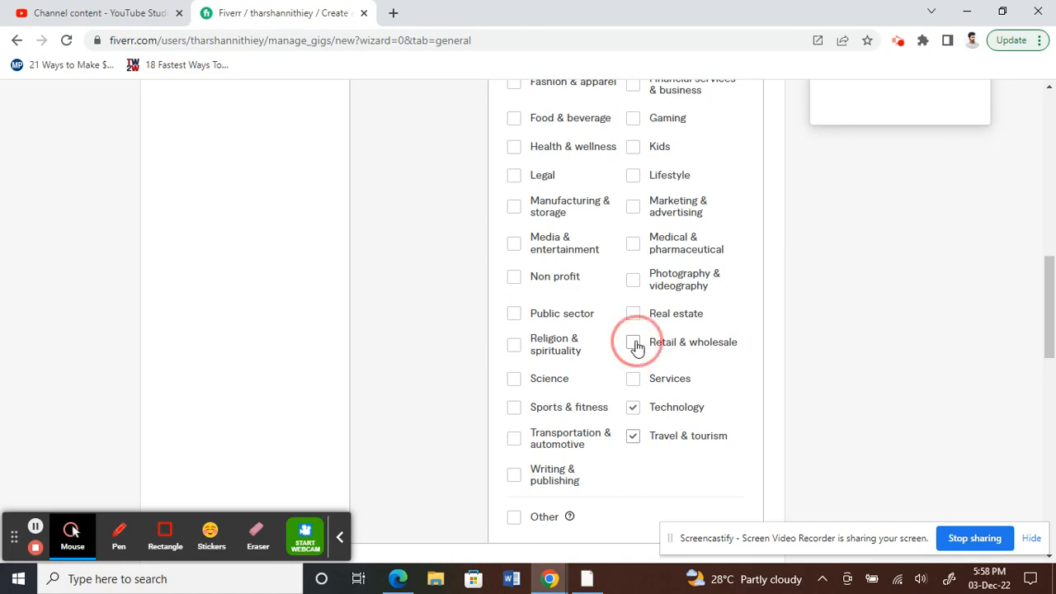
scroll(544, 388, up, 2)
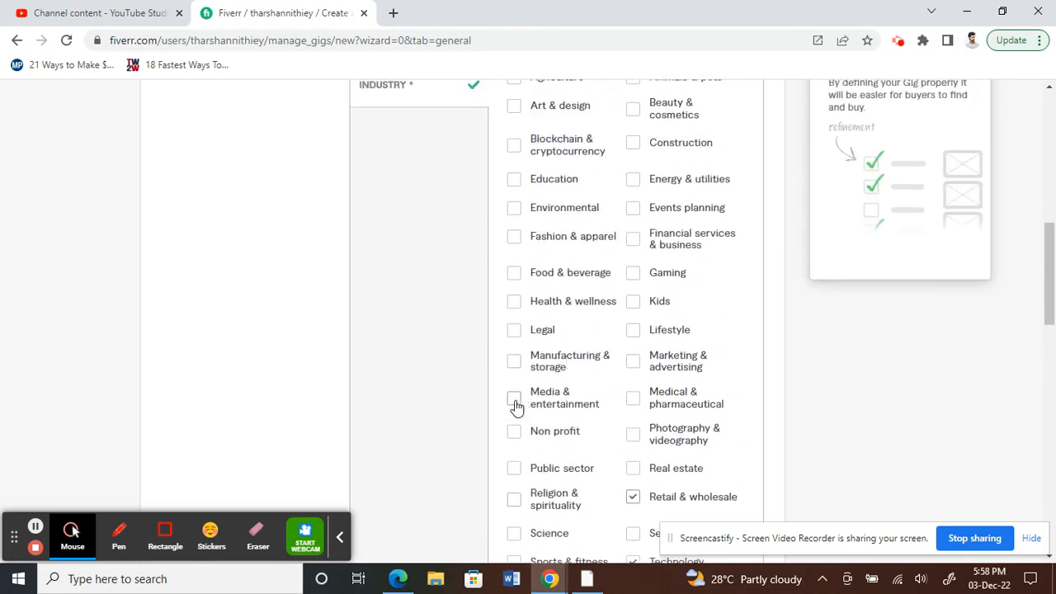
click(514, 398)
Step: Add the positive keywords "youtube" and "social media manager" to the gig's search tags
scroll(201, 347, up, 6)
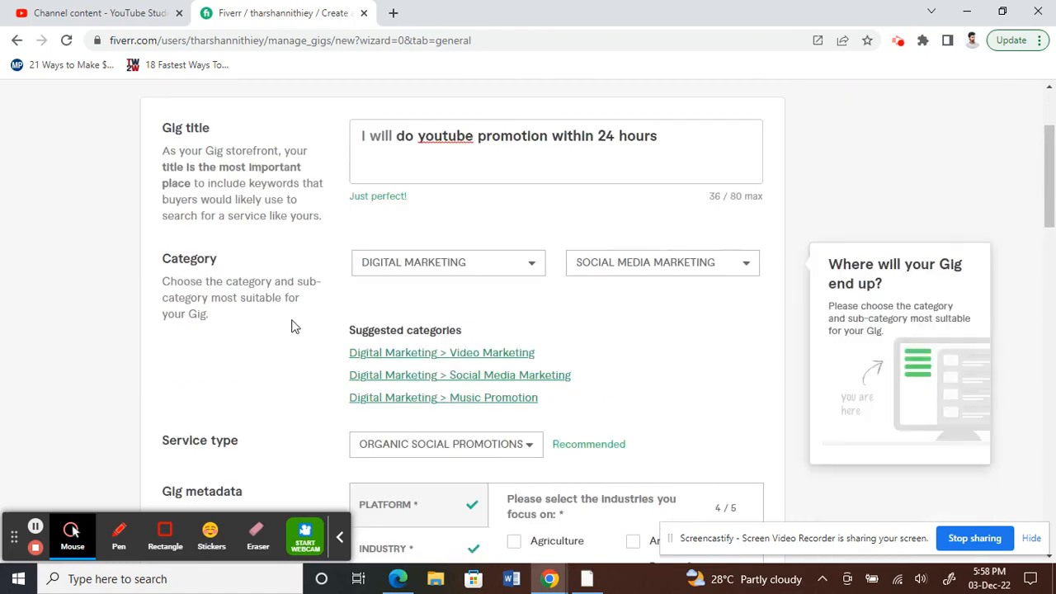
scroll(296, 322, down, 12)
click(353, 264)
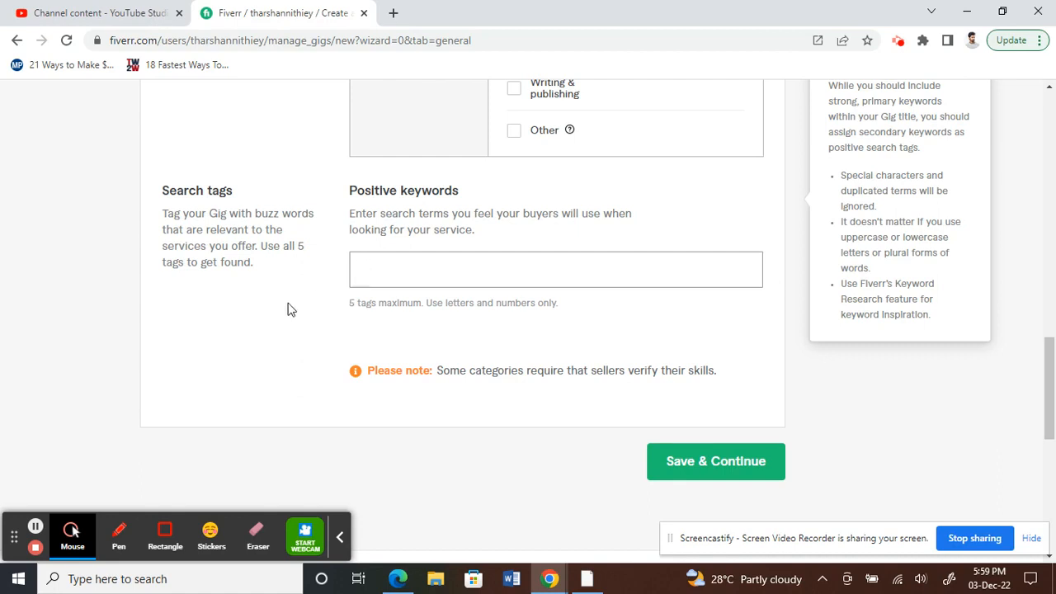
text(youtube)
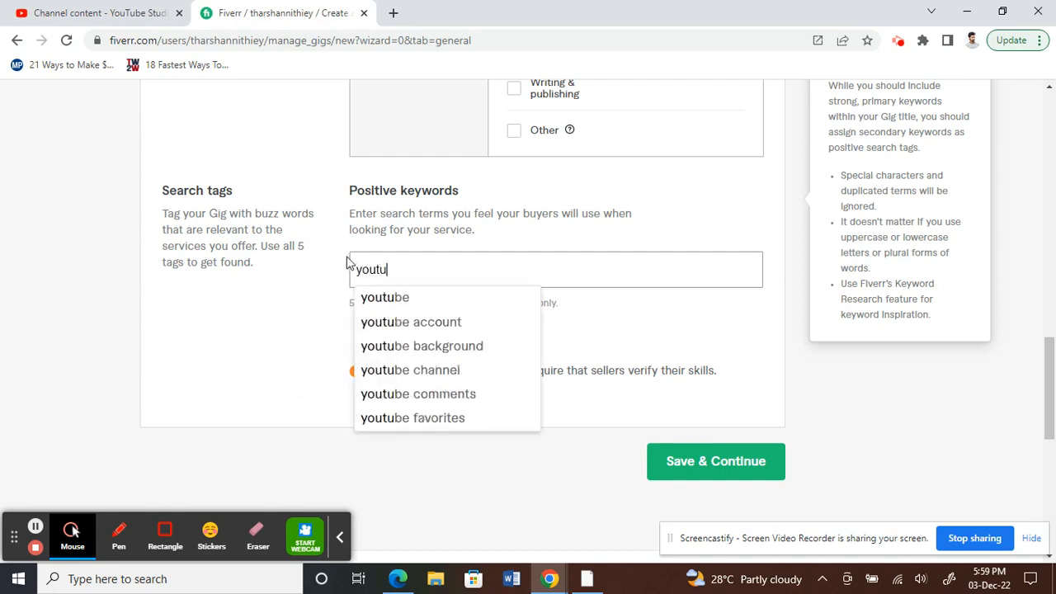
click(410, 300)
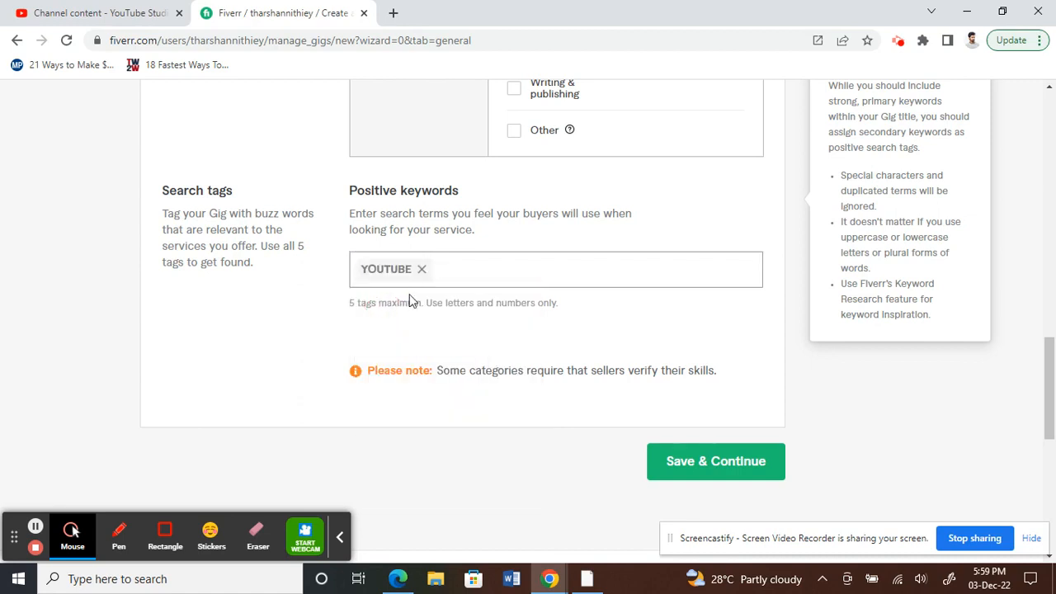
text(social media)
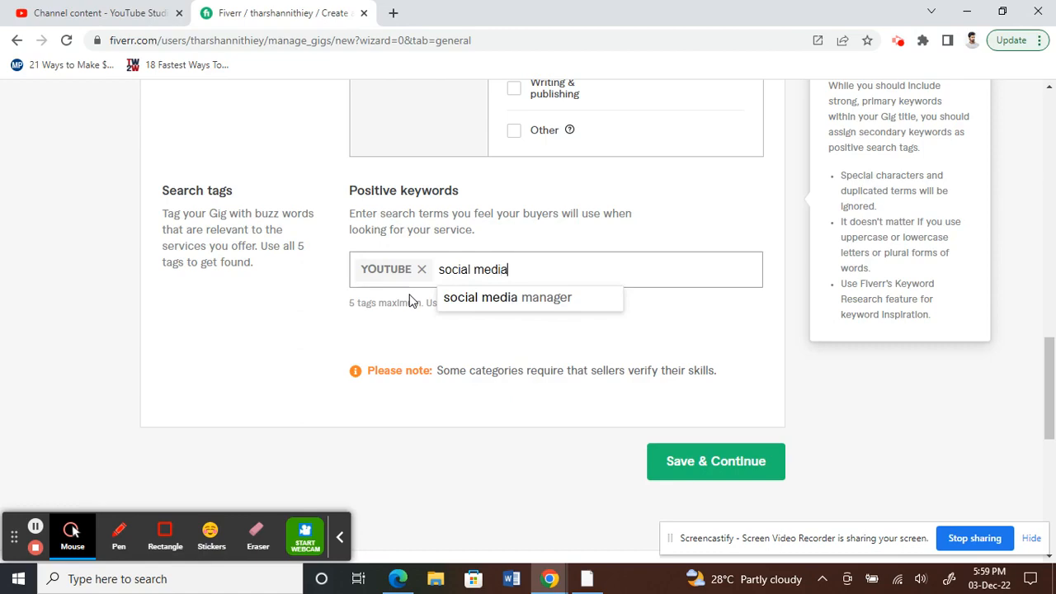
click(453, 302)
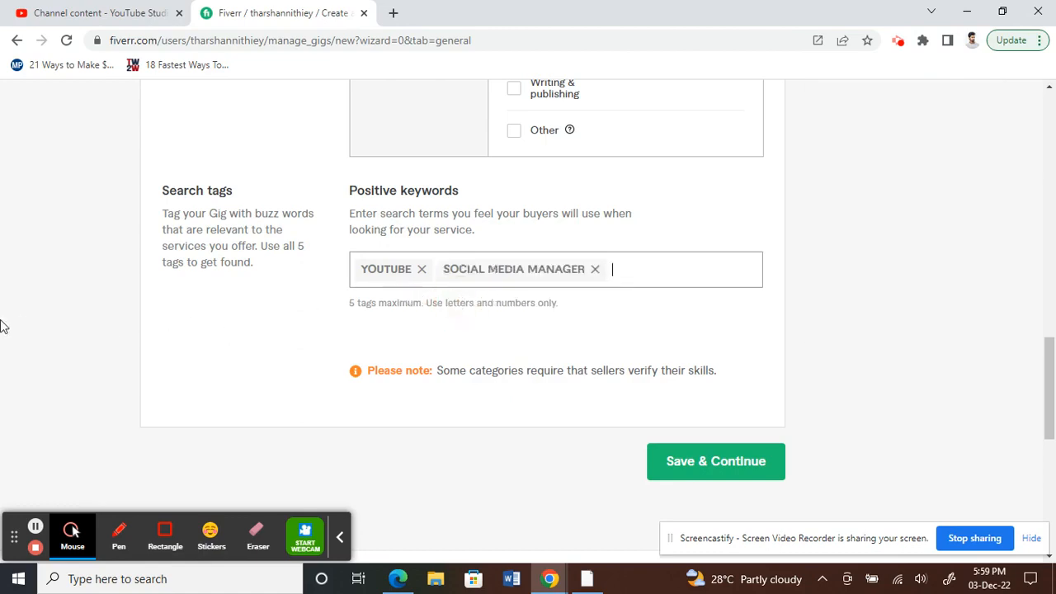
Step: Save the gig's overview details and continue to the pricing stage
scroll(338, 312, up, 5)
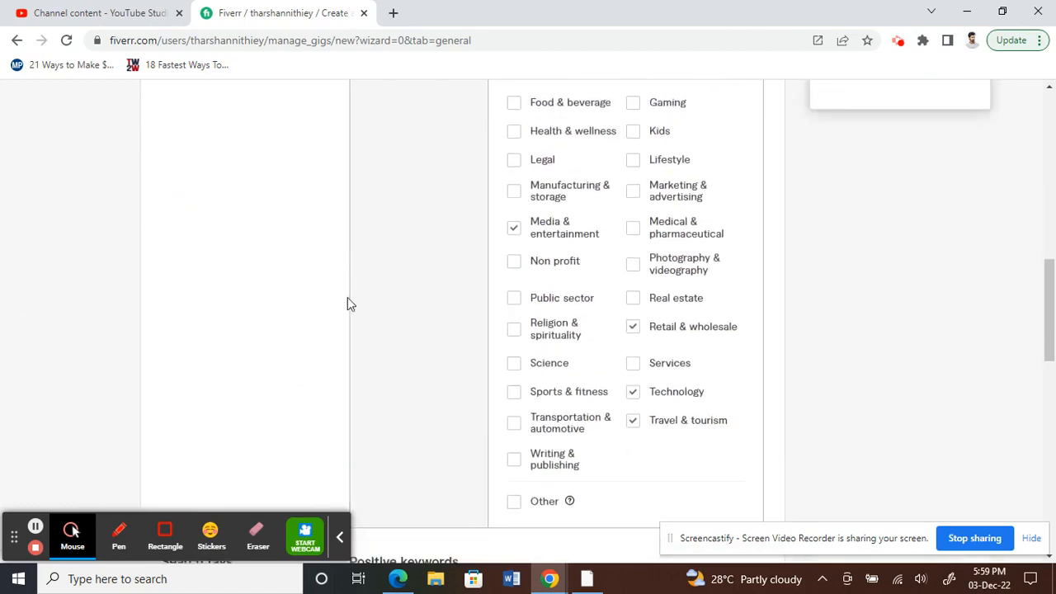
scroll(348, 304, down, 5)
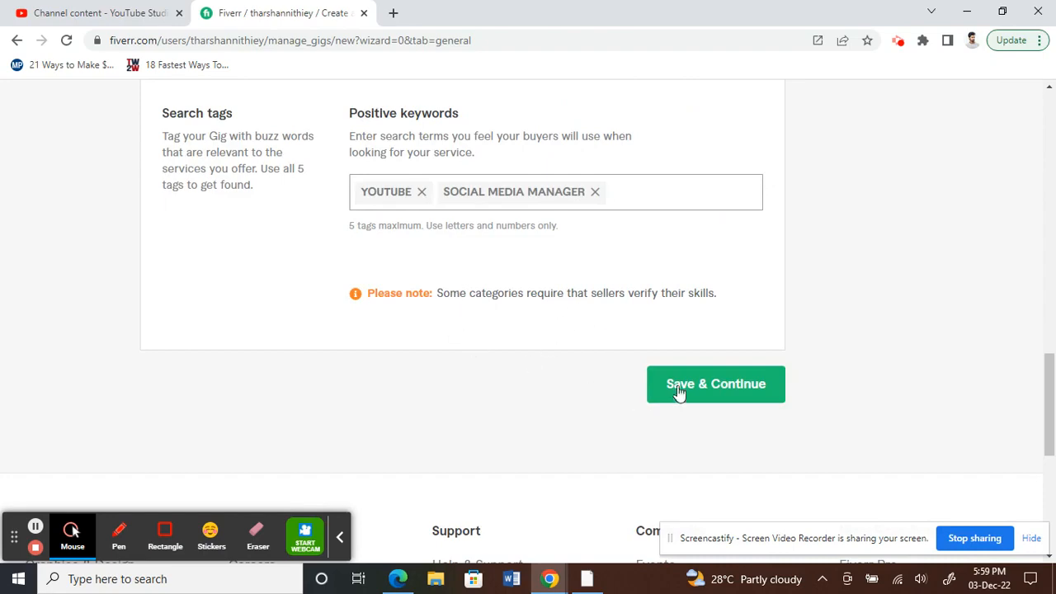
scroll(593, 281, up, 8)
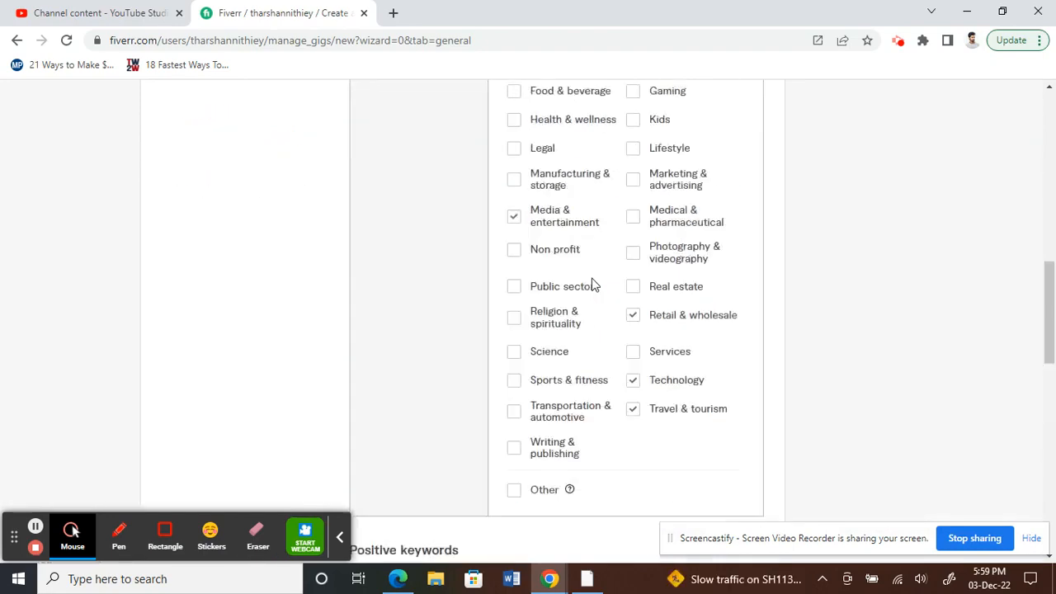
scroll(511, 280, down, 9)
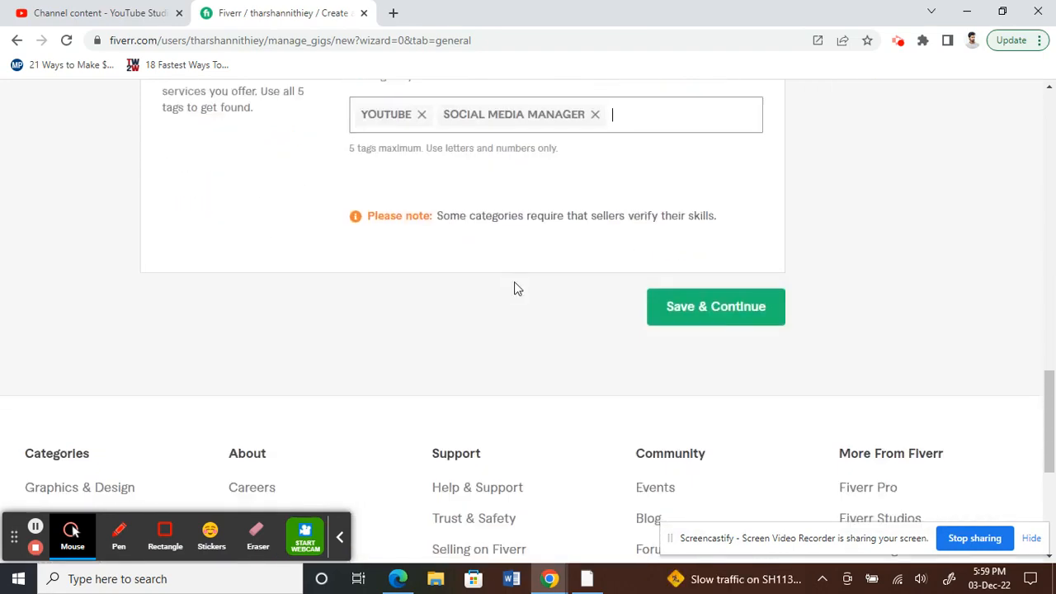
click(681, 310)
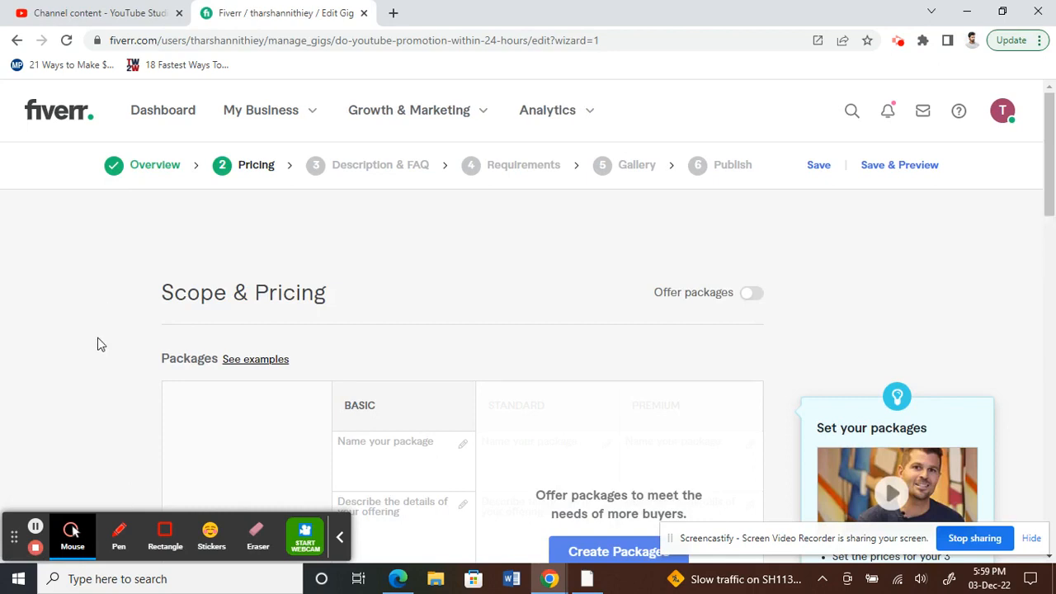
Step: Enable the Standard and Premium packages alongside the Basic one
scroll(99, 342, down, 2)
scroll(122, 319, down, 1)
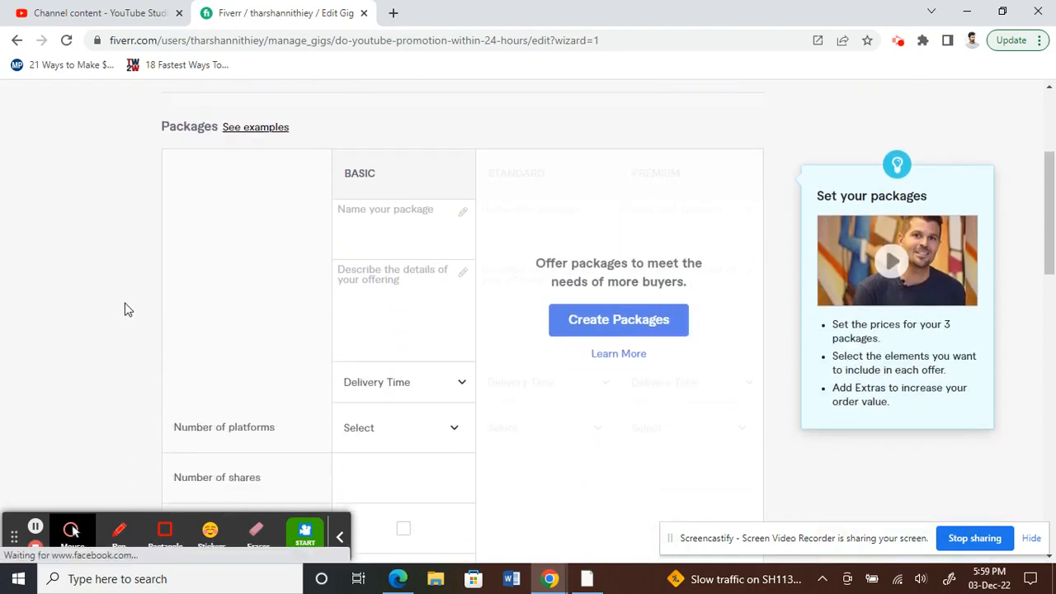
click(601, 321)
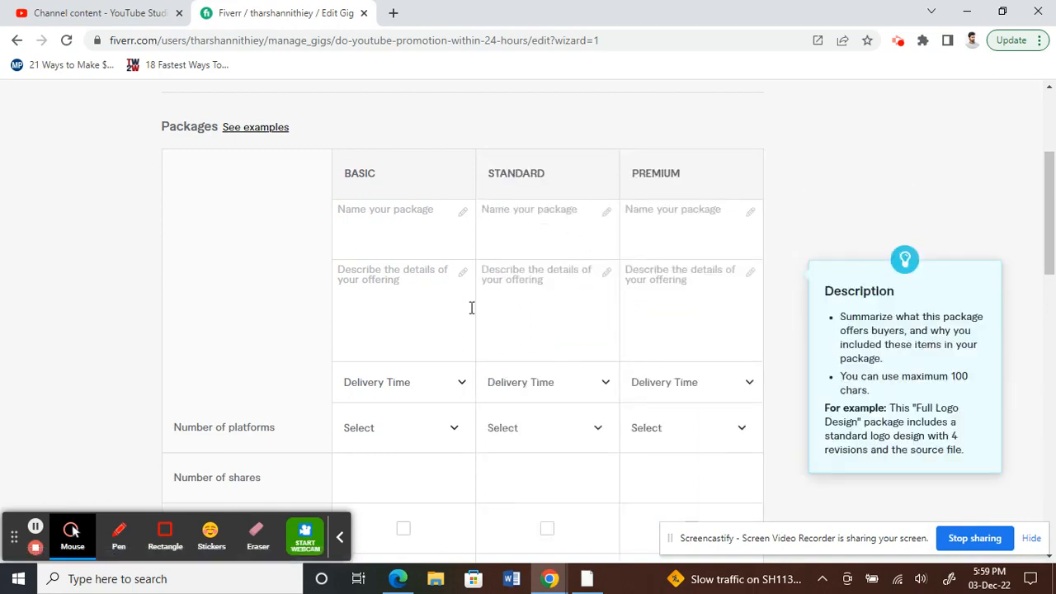
Step: Examine the package name, description, delivery time and platform fields, plus the price row and extra services
scroll(445, 280, down, 1)
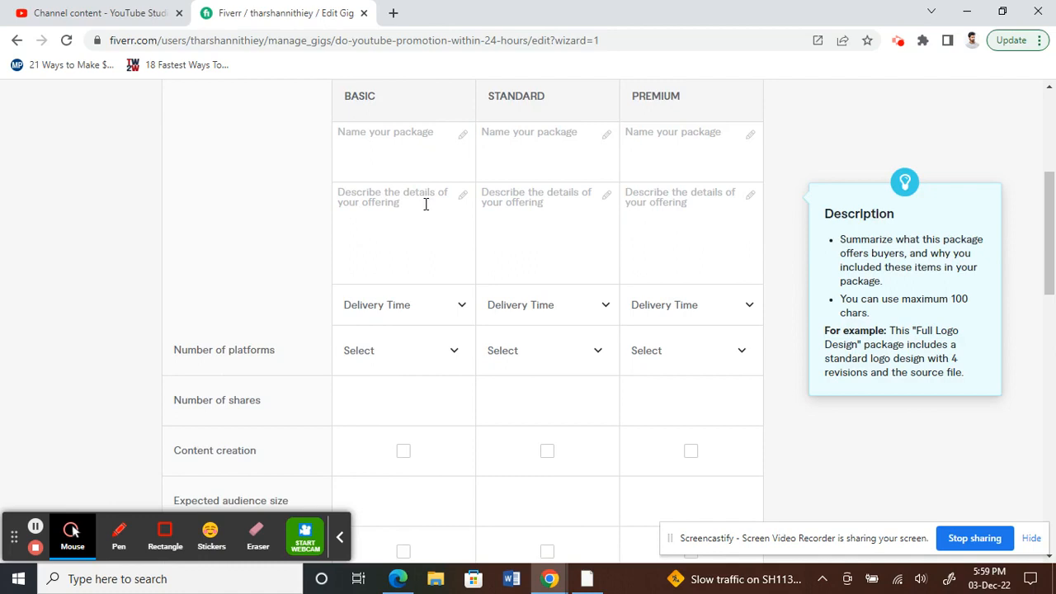
click(390, 140)
click(361, 215)
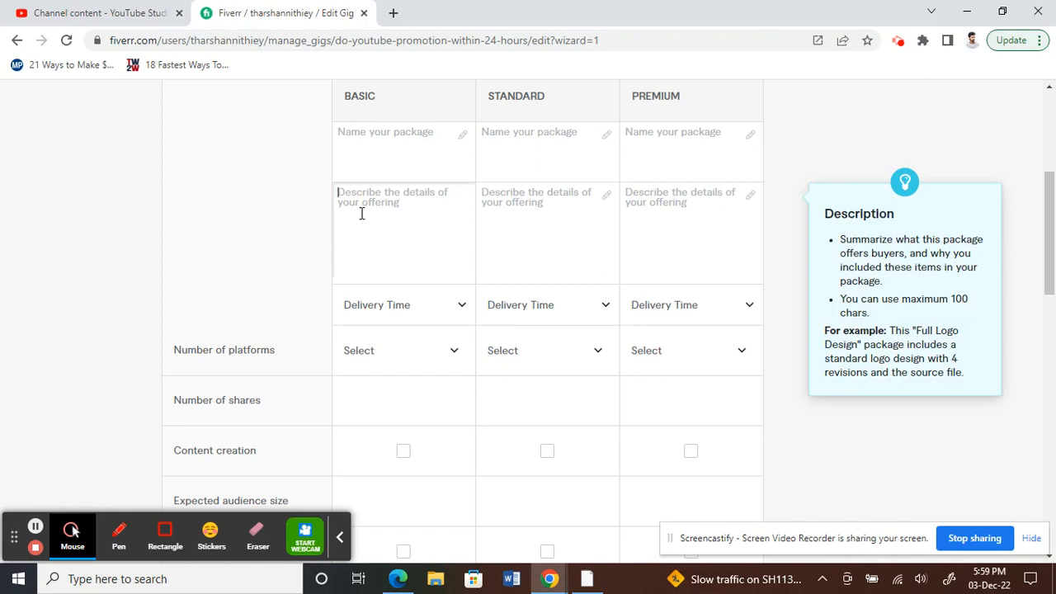
click(347, 142)
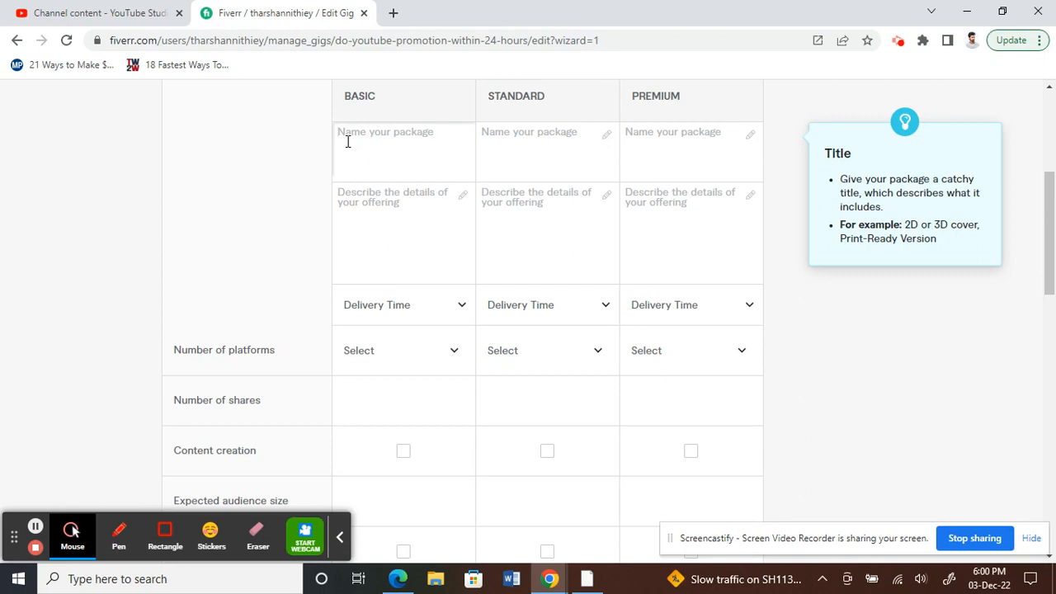
click(458, 306)
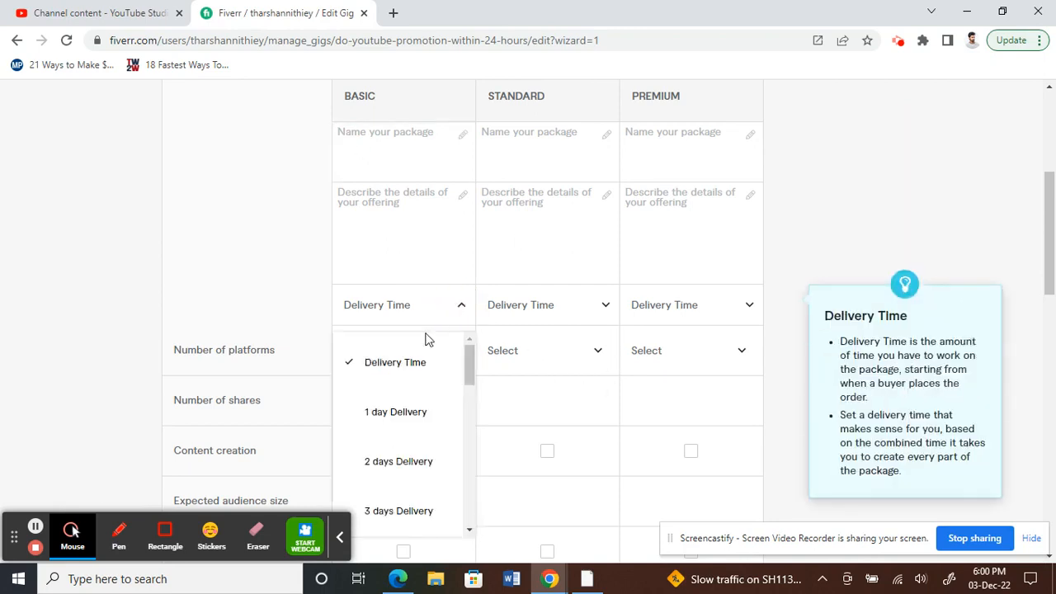
click(571, 309)
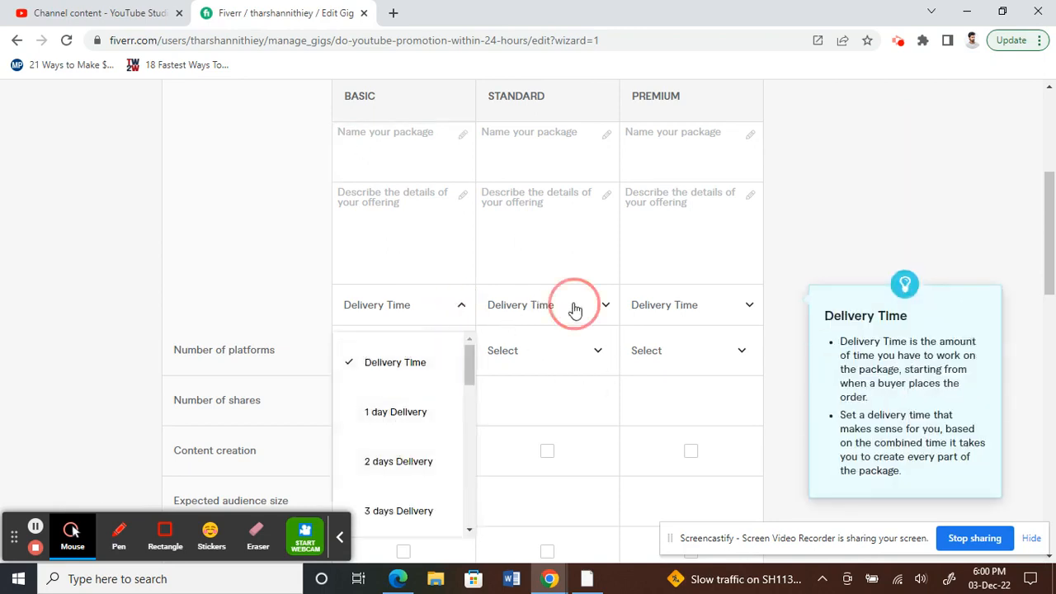
click(668, 305)
click(389, 355)
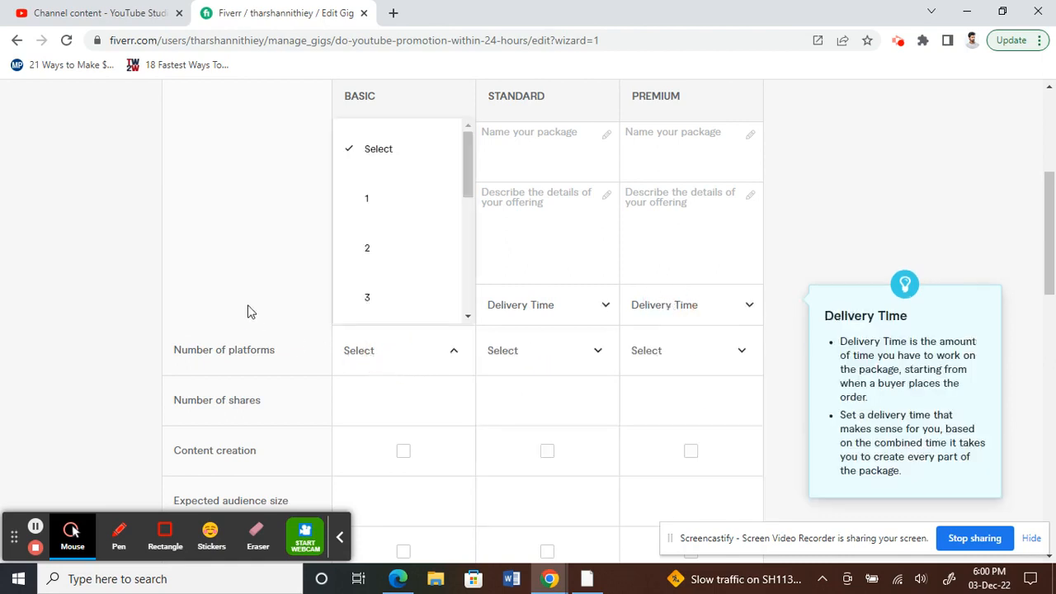
click(250, 311)
scroll(200, 337, down, 5)
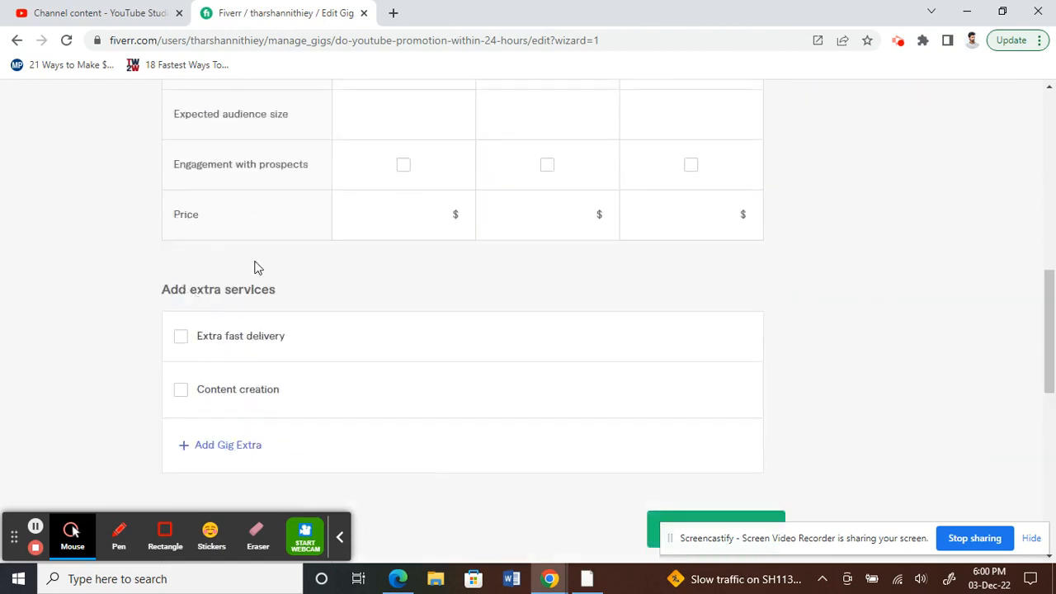
scroll(255, 267, up, 3)
scroll(323, 267, down, 3)
scroll(388, 281, up, 5)
scroll(372, 302, up, 4)
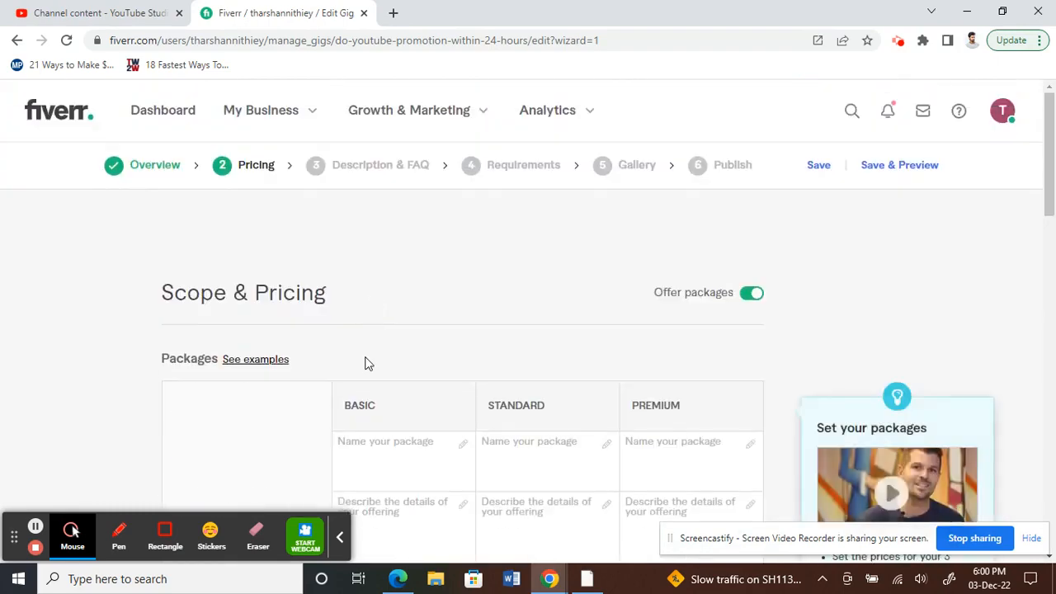
Step: Turn off the multiple-package offer so that only the Basic package applies
scroll(365, 361, down, 2)
click(751, 140)
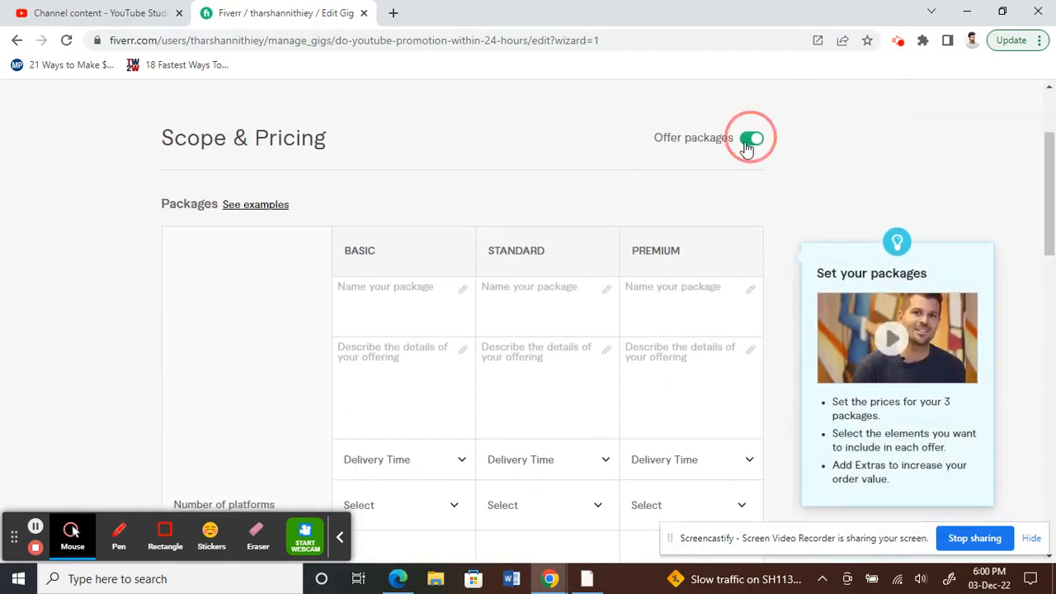
scroll(384, 337, down, 1)
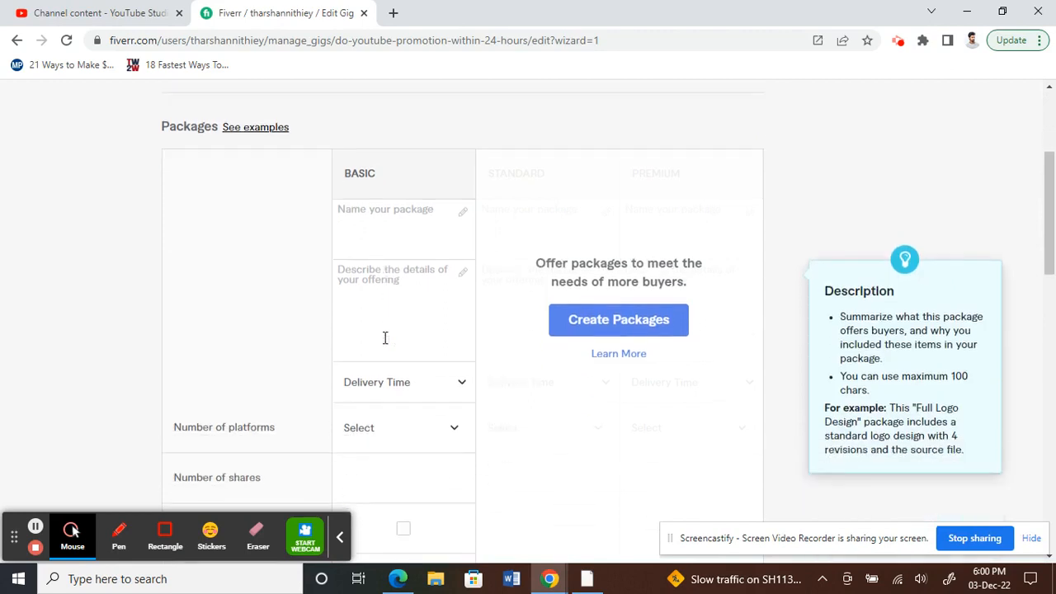
scroll(507, 346, down, 2)
scroll(507, 347, up, 3)
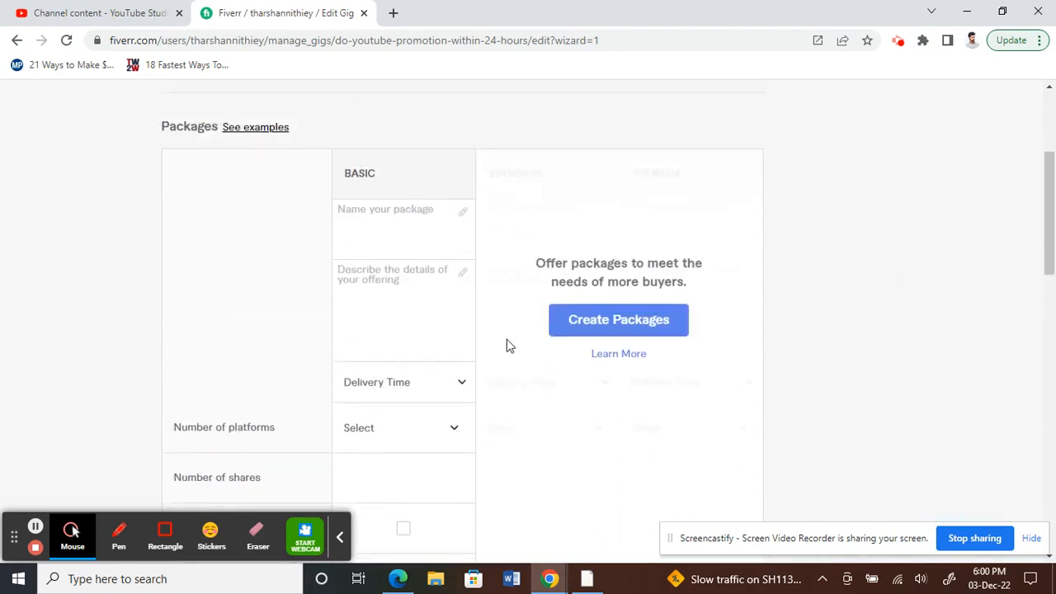
Step: Name the Basic package "Youtube prmotions of videos"
scroll(321, 313, down, 1)
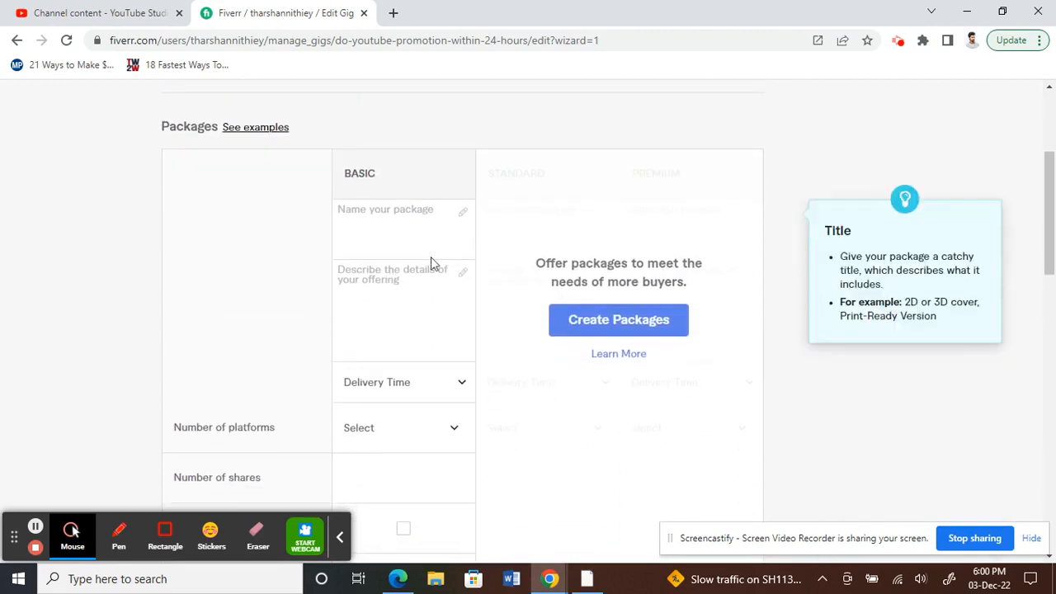
click(384, 212)
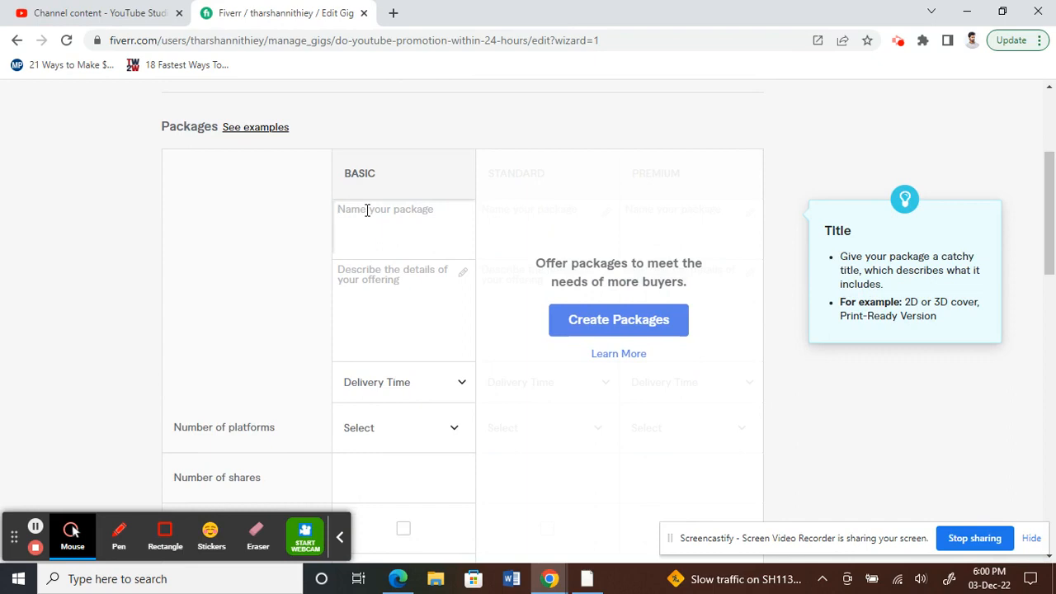
text(Youtube )
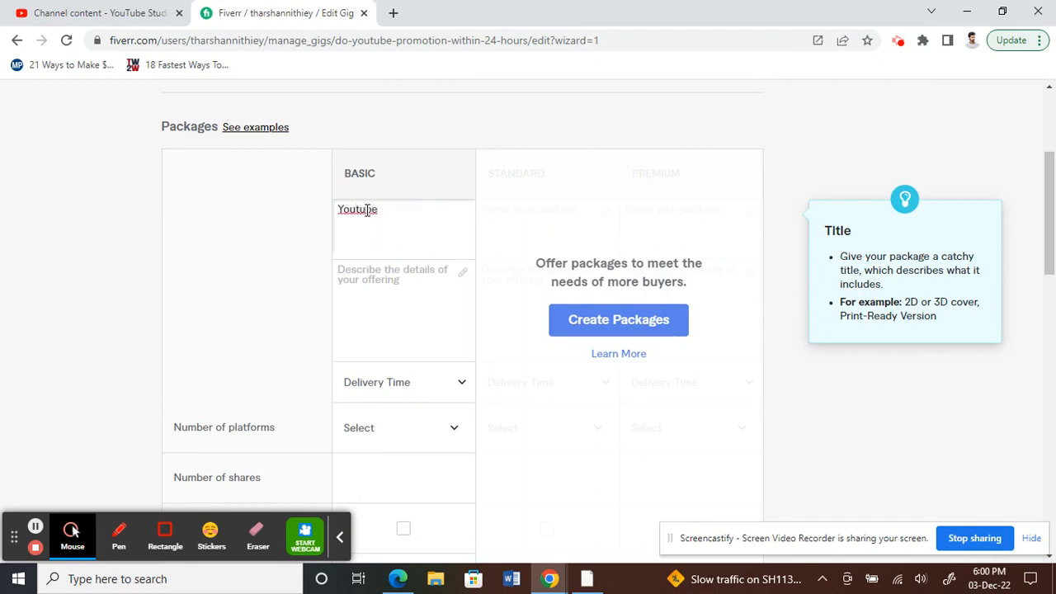
text(prmotions of videos)
mouse_move(368, 313)
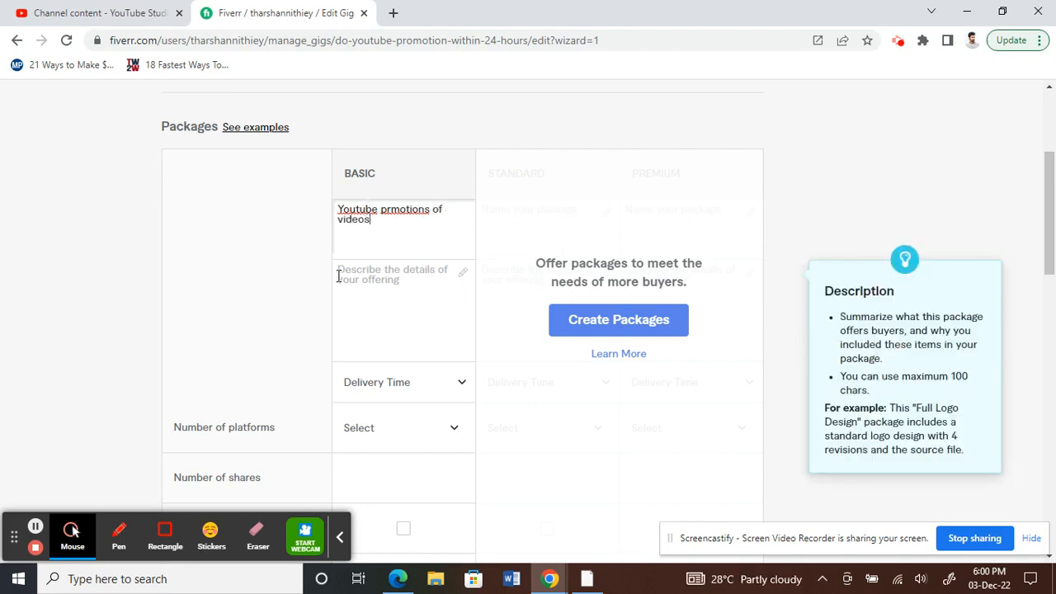
Step: Set the Basic package's delivery time to 1 day and its number of platforms to 1
scroll(363, 335, down, 2)
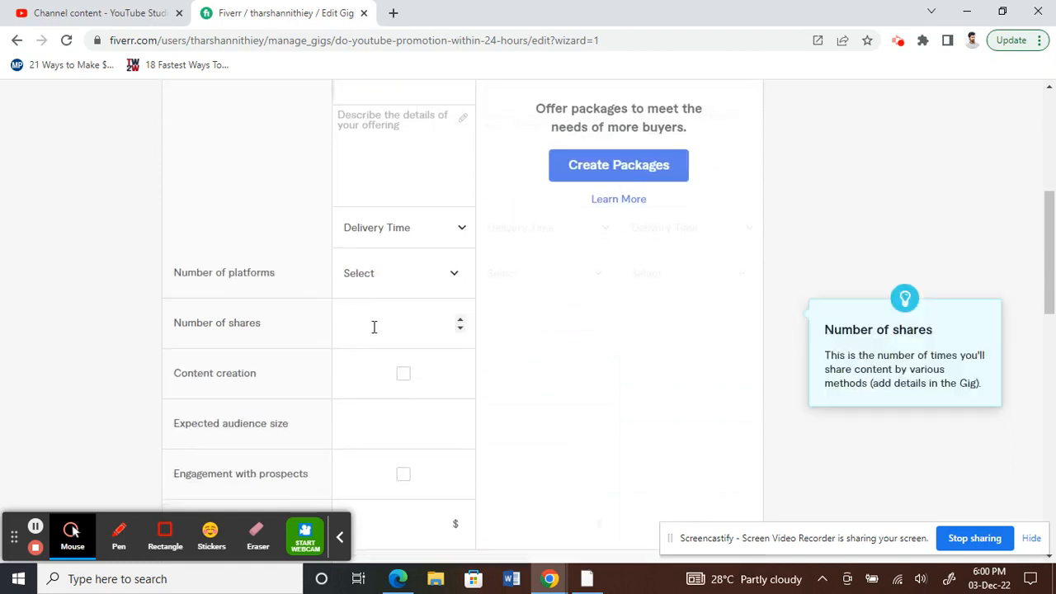
click(378, 235)
click(384, 324)
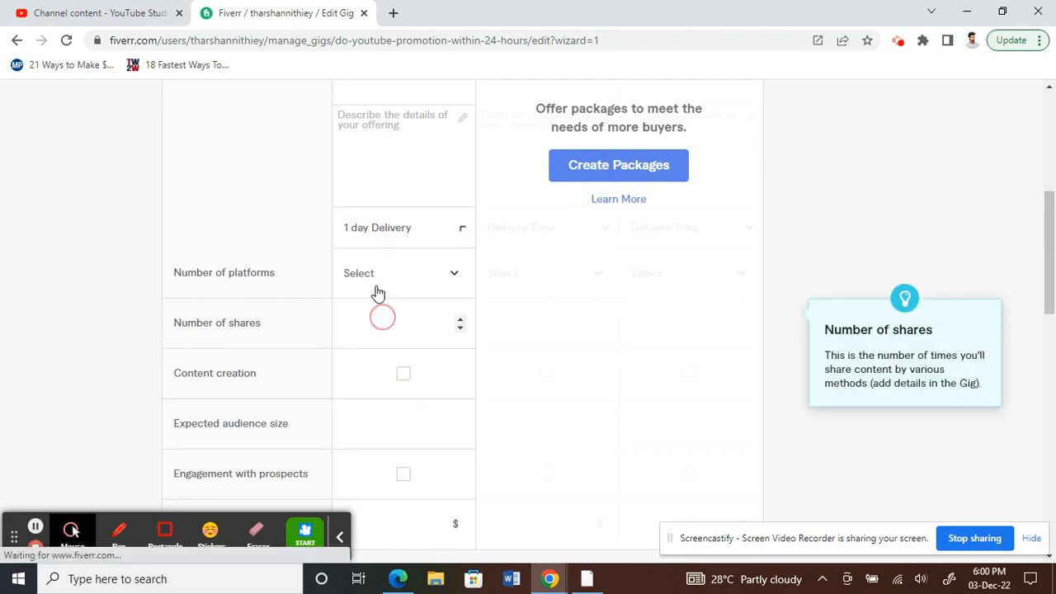
click(367, 277)
click(368, 373)
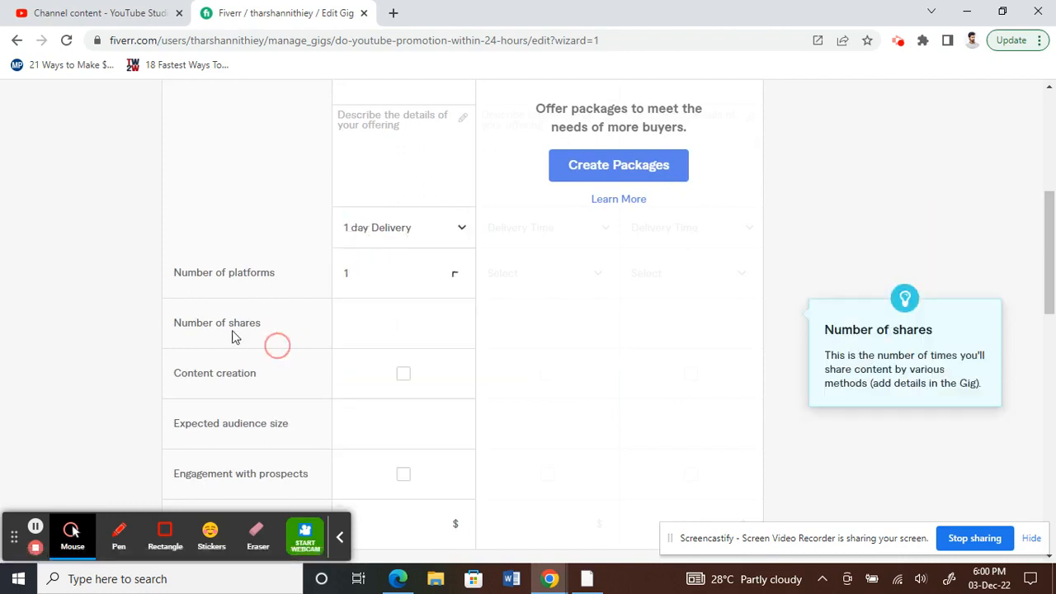
Step: Review the pricing form and try to save it and continue to the next stage
scroll(130, 330, down, 4)
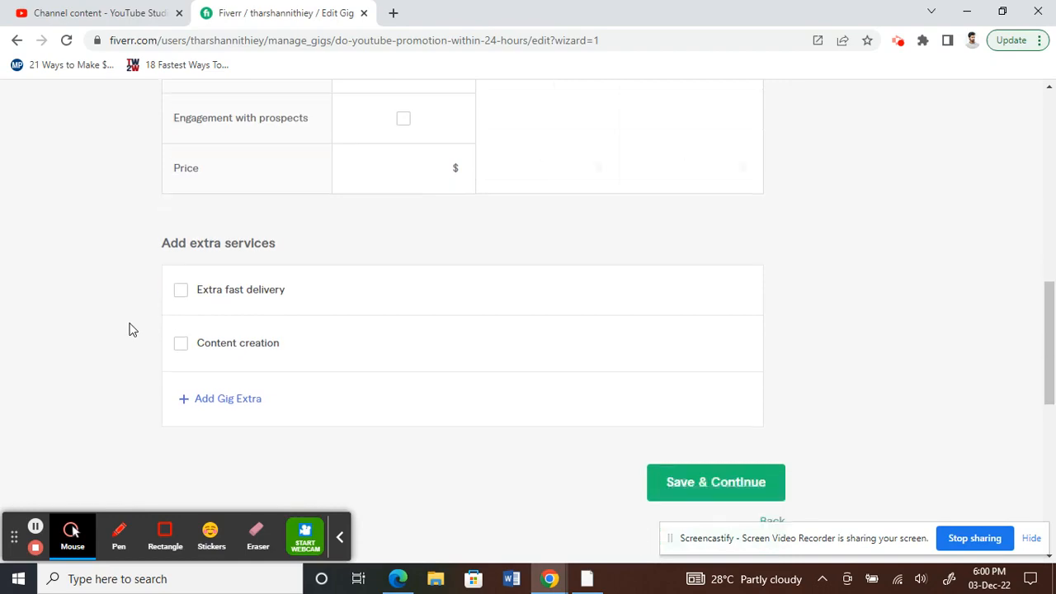
scroll(278, 259, up, 8)
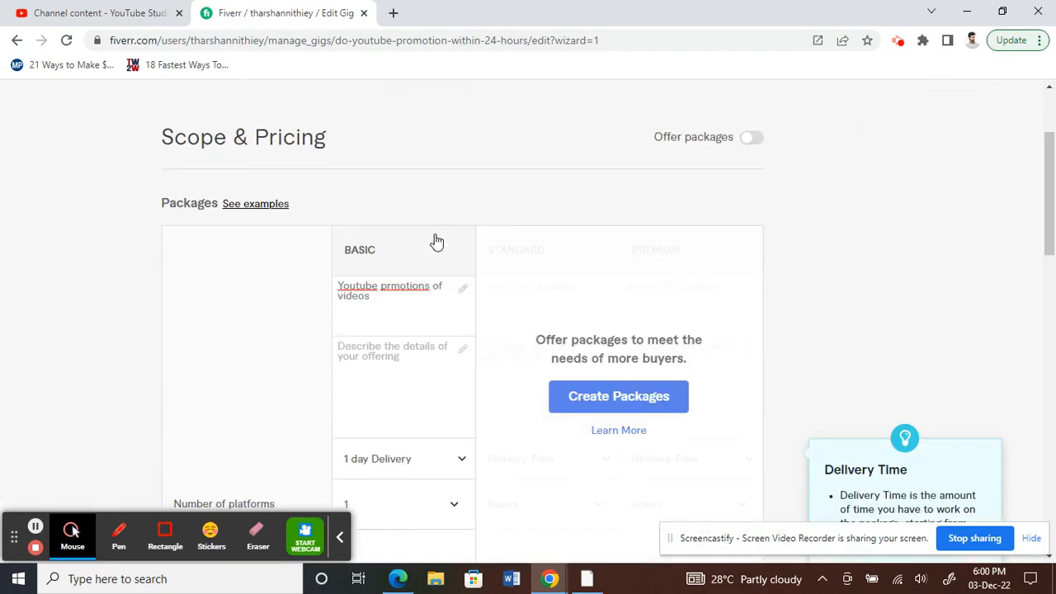
scroll(397, 330, up, 2)
scroll(407, 300, down, 11)
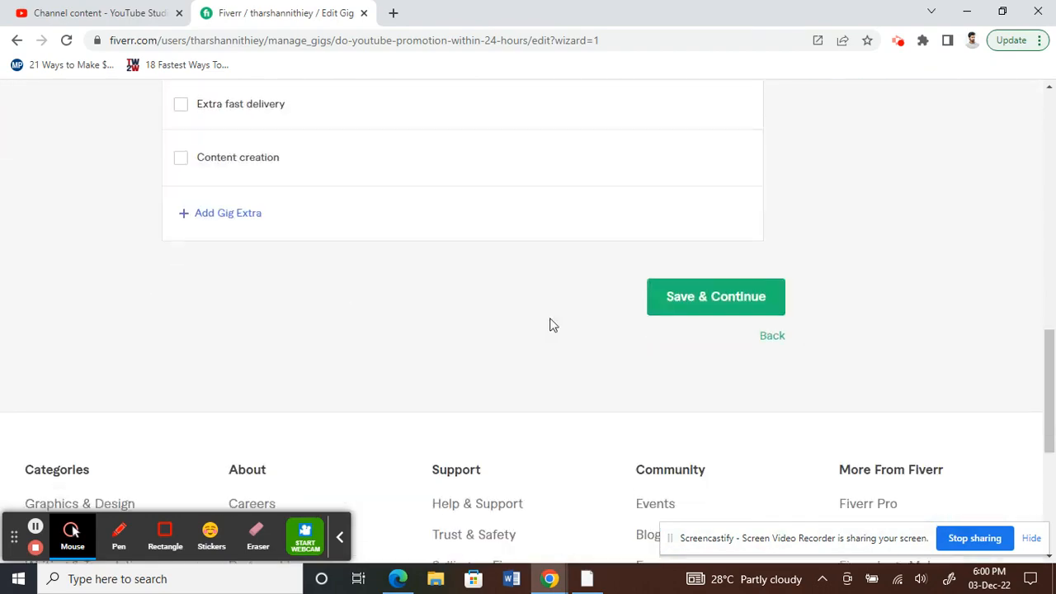
click(677, 299)
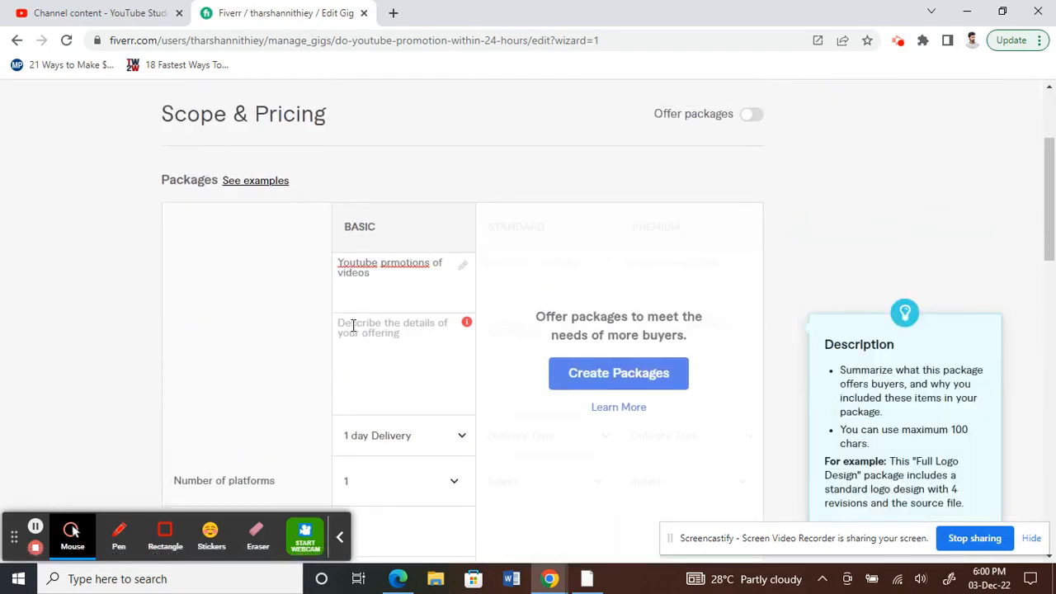
Step: Describe the Basic package's offering as "Video promotions for all kind of videos"
click(373, 330)
text(Video p)
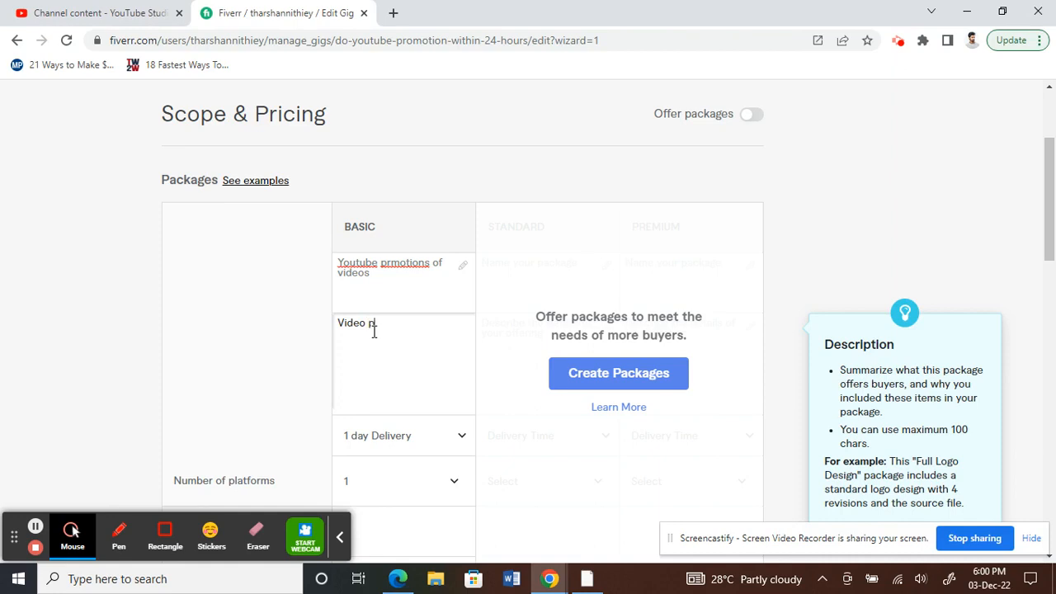
text(romotions fro)
text(or a)
text(ll ind of videos)
click(337, 331)
text(k)
Step: Try again to save the pricing with the package description filled in
scroll(279, 360, down, 15)
scroll(330, 347, up, 2)
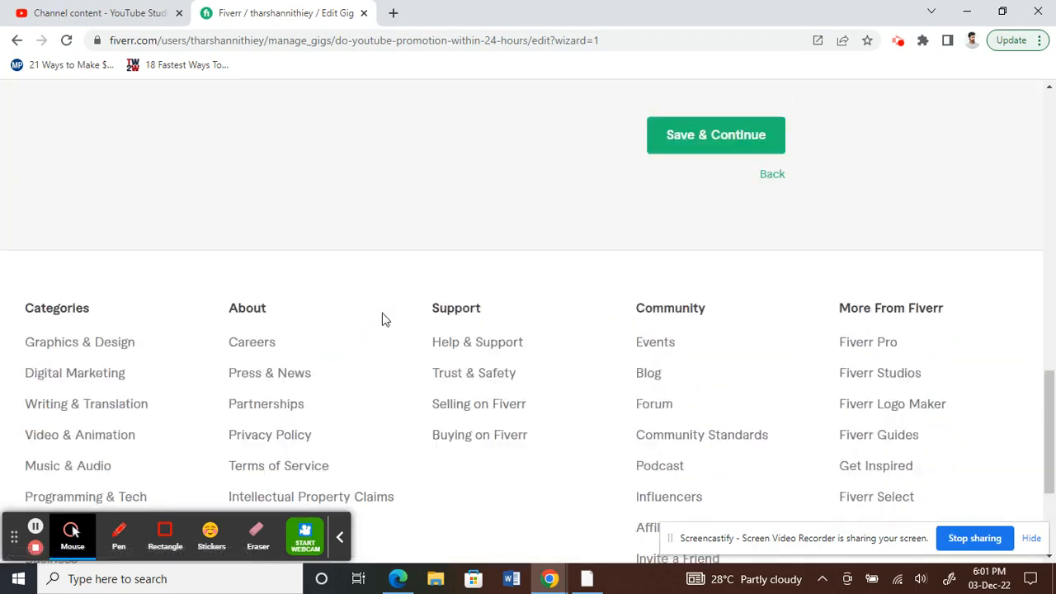
scroll(596, 239, up, 1)
click(668, 206)
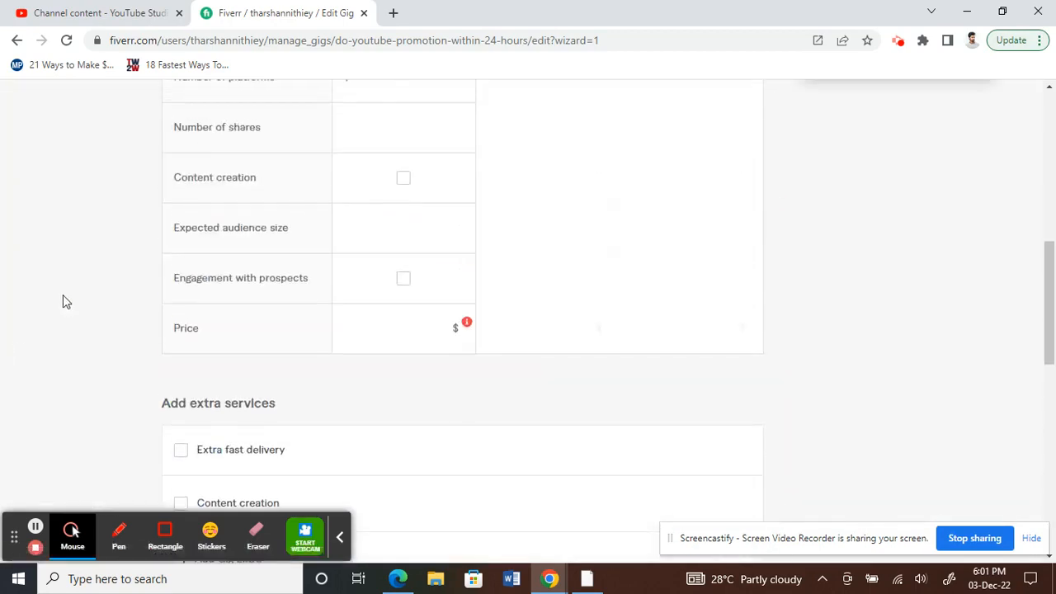
Step: Set the Basic package's price to $5
scroll(54, 325, up, 2)
scroll(58, 325, down, 2)
click(385, 327)
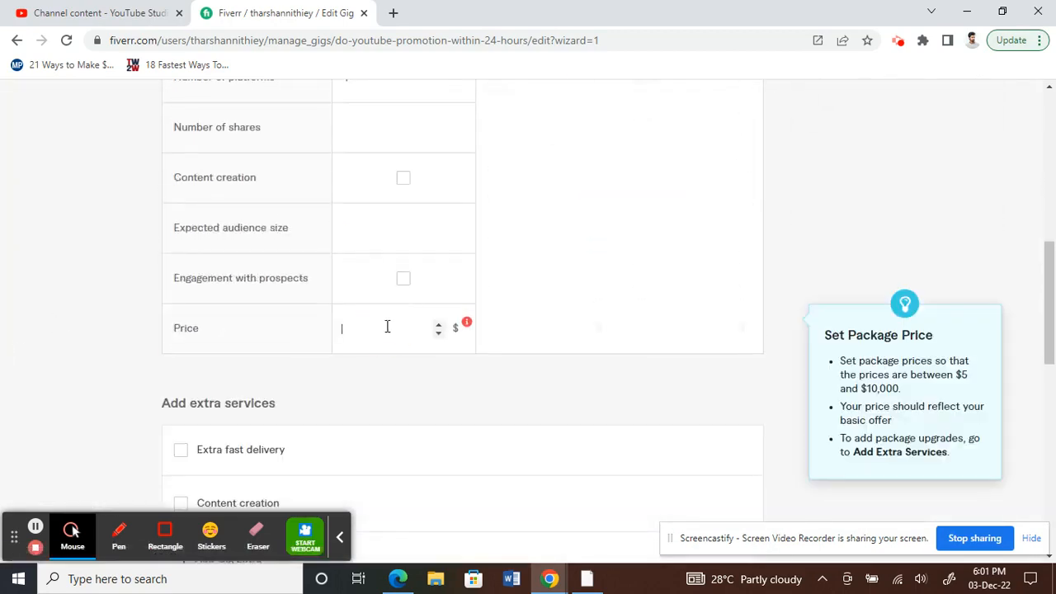
text(5)
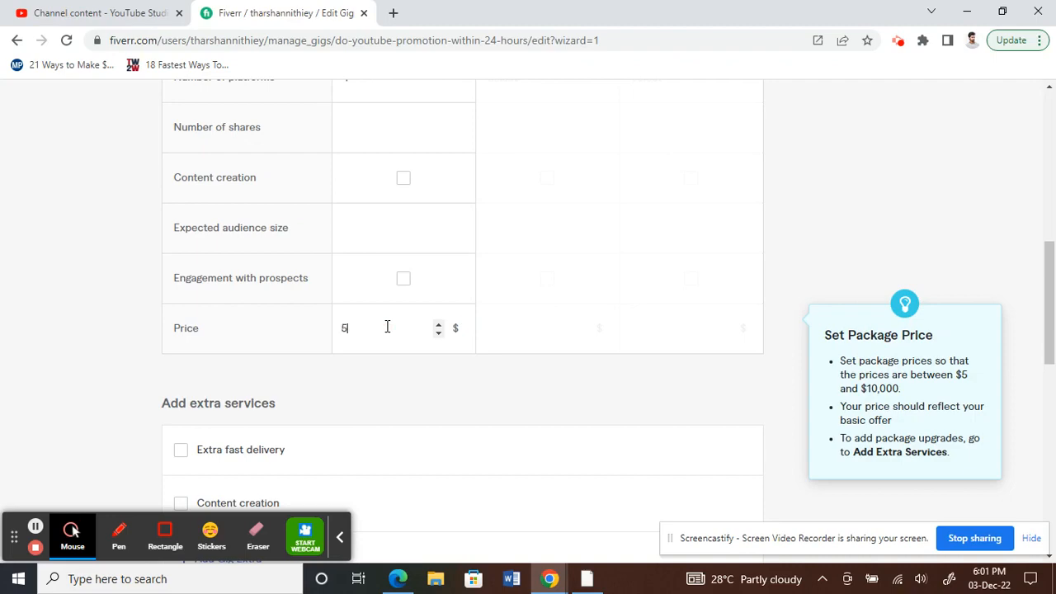
click(158, 358)
scroll(120, 386, down, 10)
scroll(578, 252, up, 3)
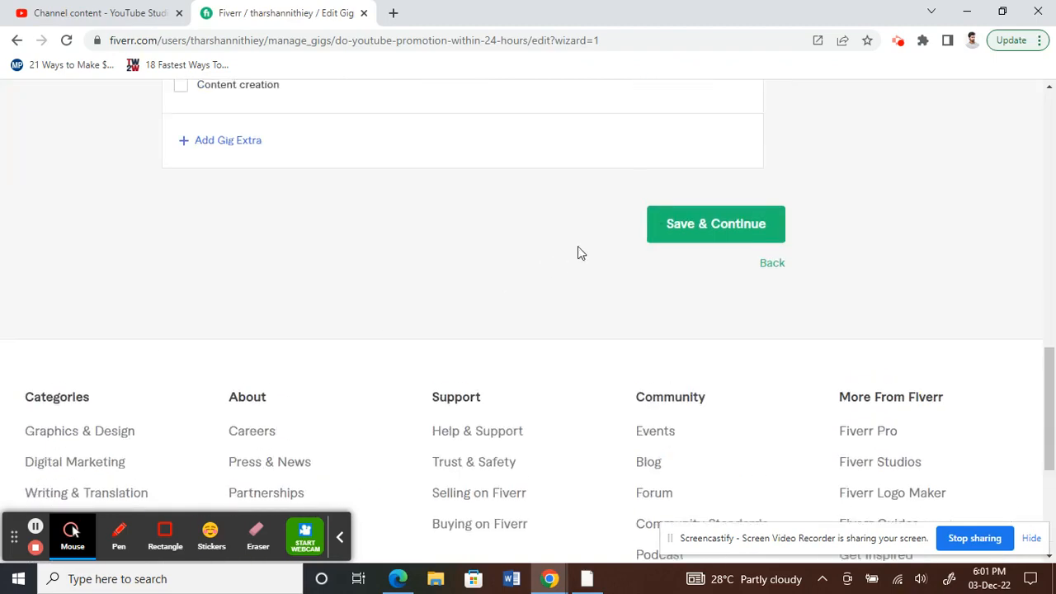
Step: Save the pricing and continue to the description and FAQ stage, looking over the empty gig description area
click(652, 237)
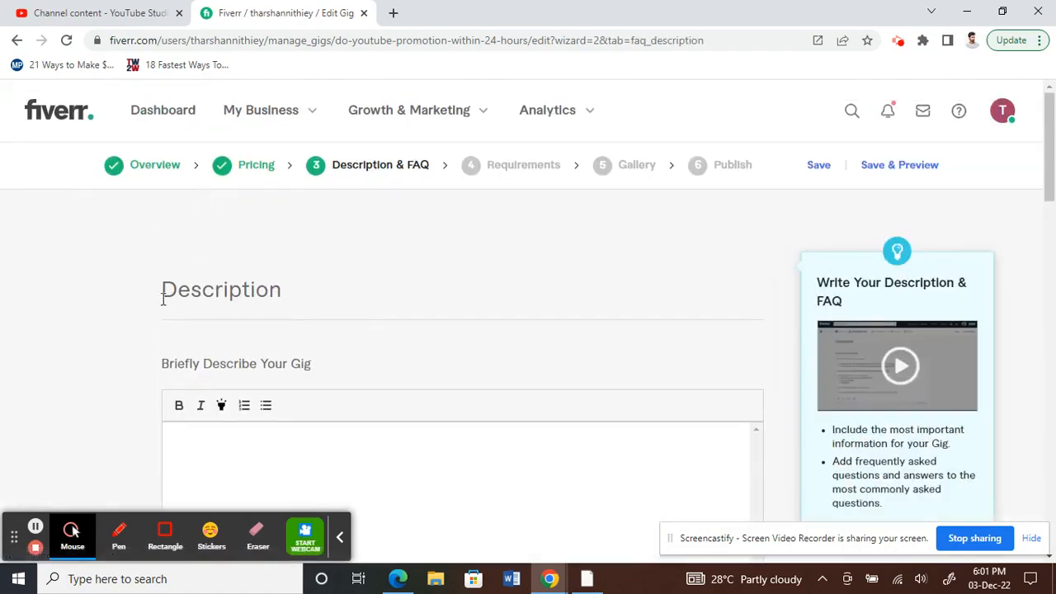
scroll(128, 320, down, 3)
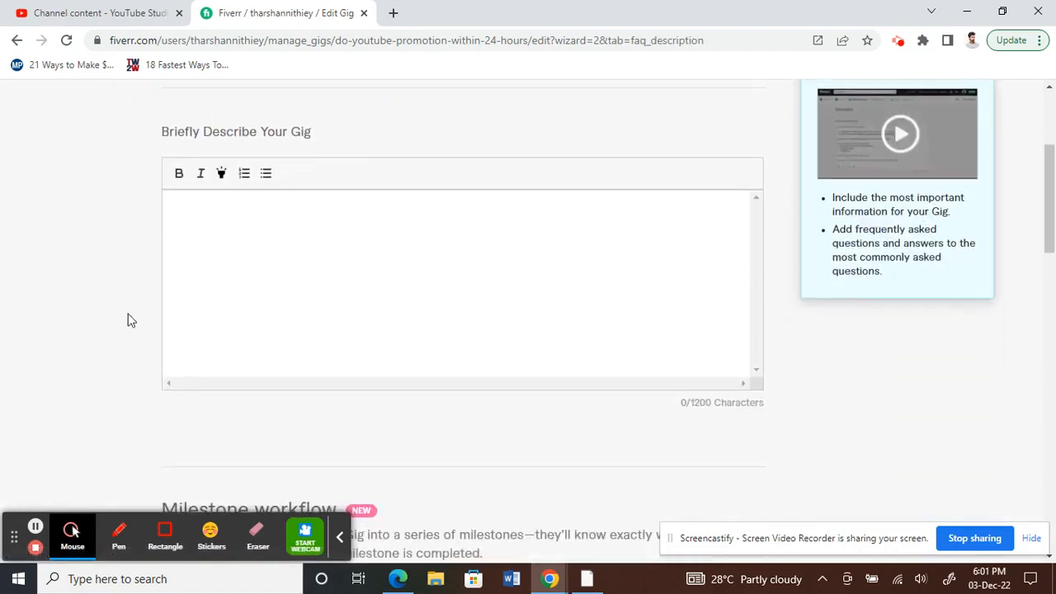
scroll(128, 318, up, 2)
scroll(128, 318, down, 1)
click(190, 284)
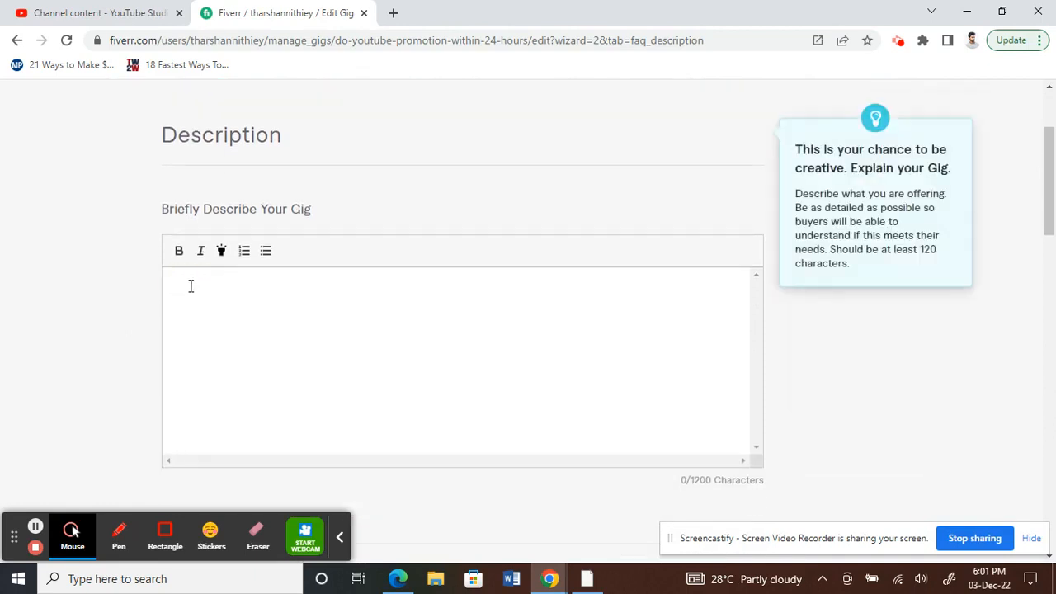
click(44, 328)
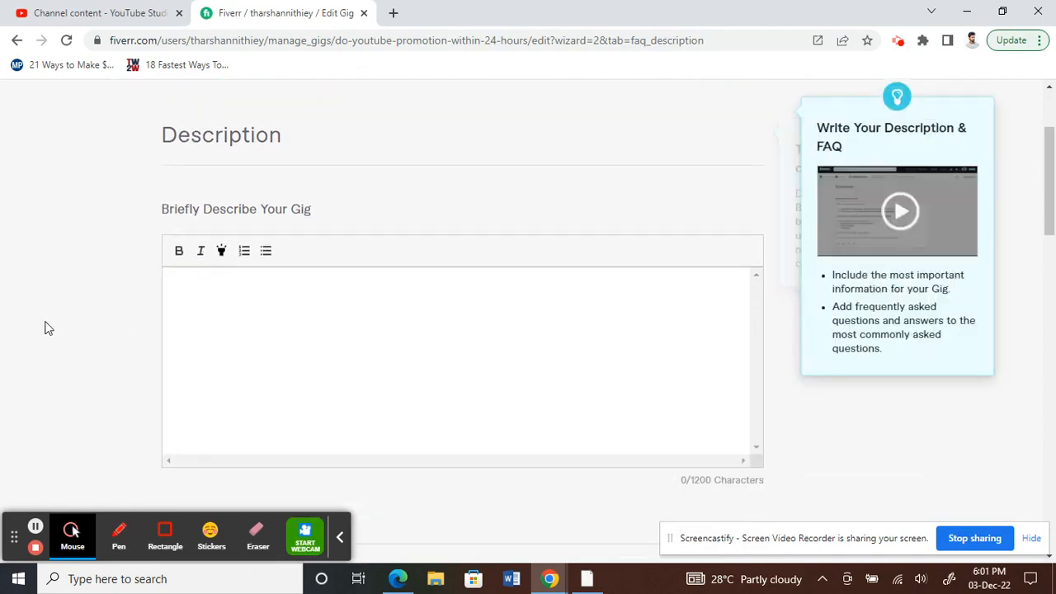
scroll(61, 313, up, 2)
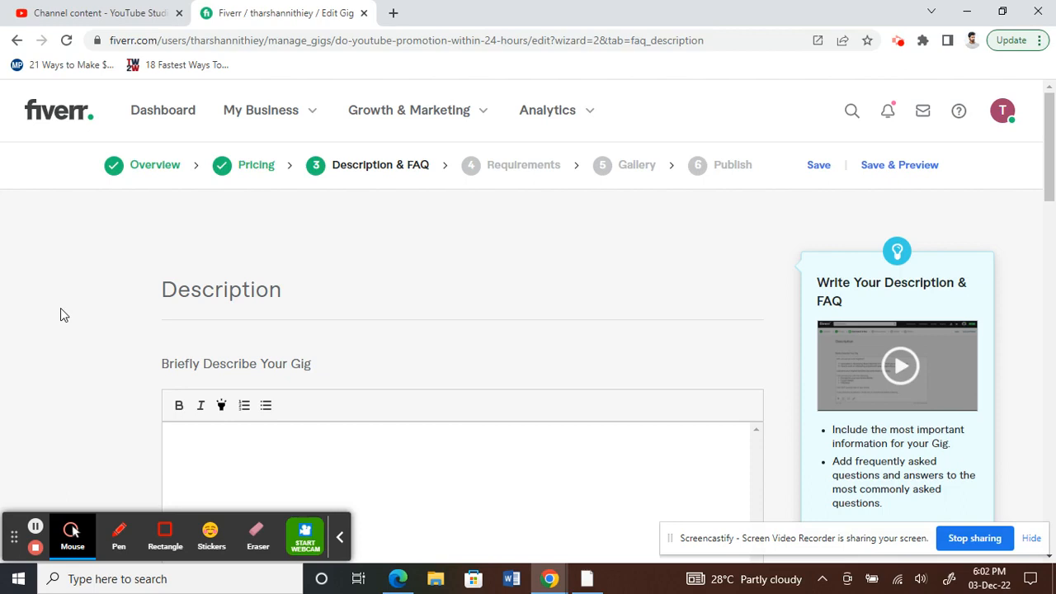
scroll(134, 396, down, 2)
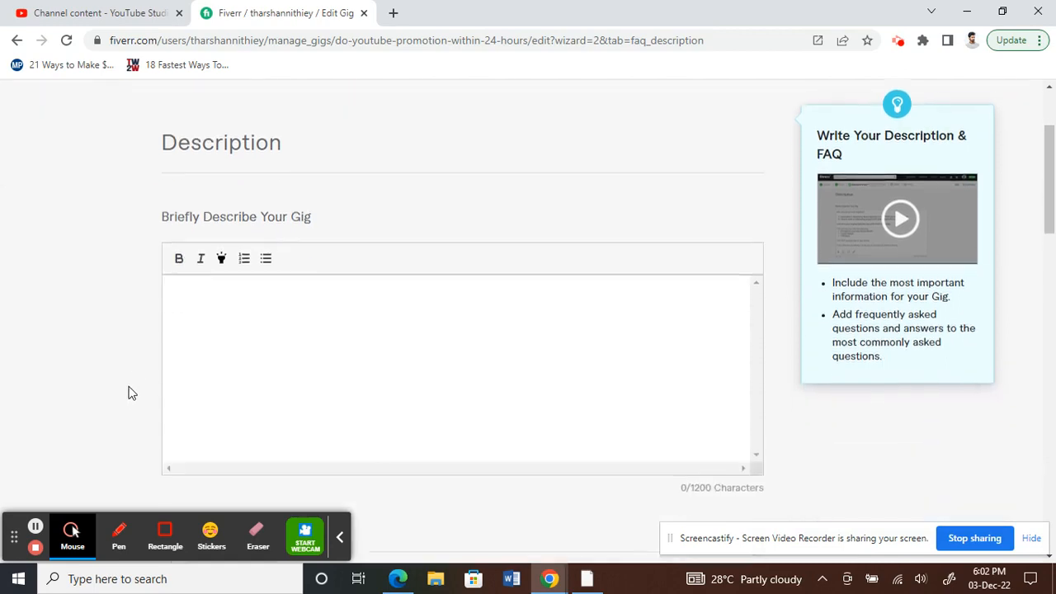
Step: Describe the gig as "I will do video promotion within 24 hours"
click(223, 332)
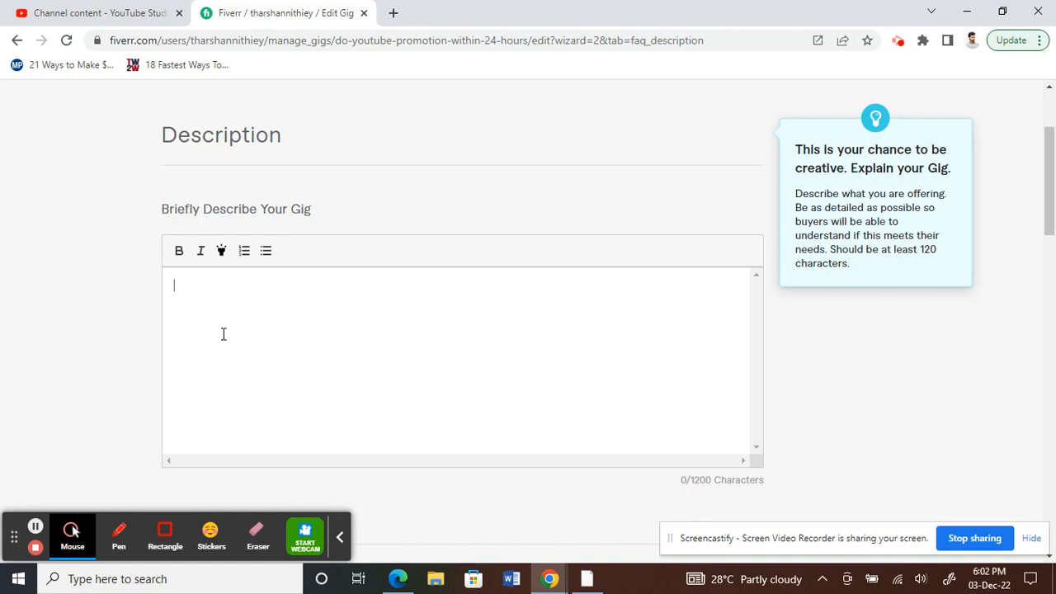
text(I will do vid)
key(BackSpace)
key(BackSpace)
text(ideo of)
key(BackSpace)
key(BackSpace)
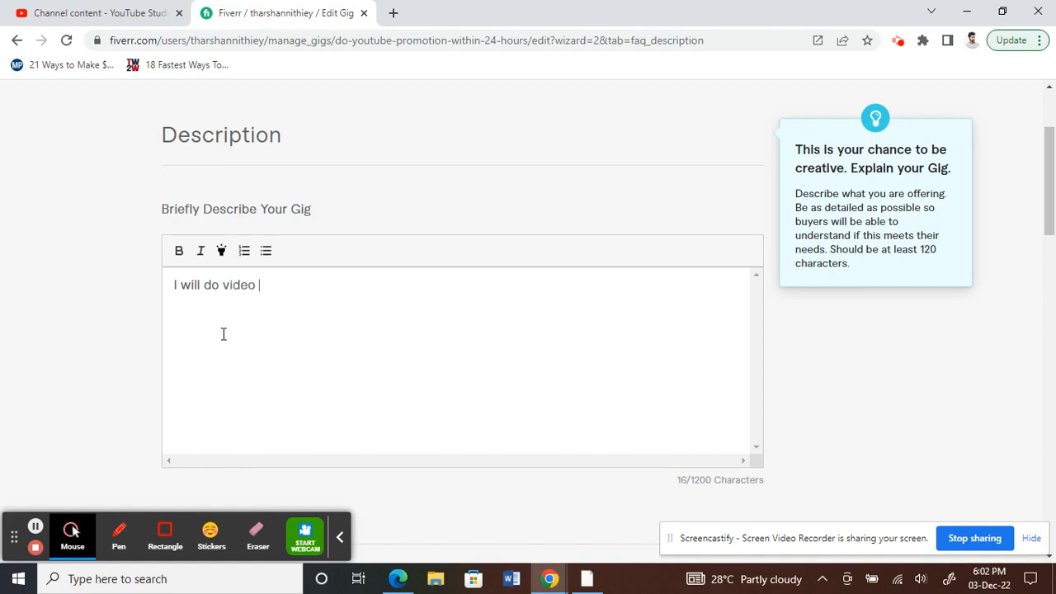
text(promotion wuthin)
key(BackSpace)
key(BackSpace)
key(BackSpace)
key(BackSpace)
key(BackSpace)
key(BackSpace)
text(ithin 24 )
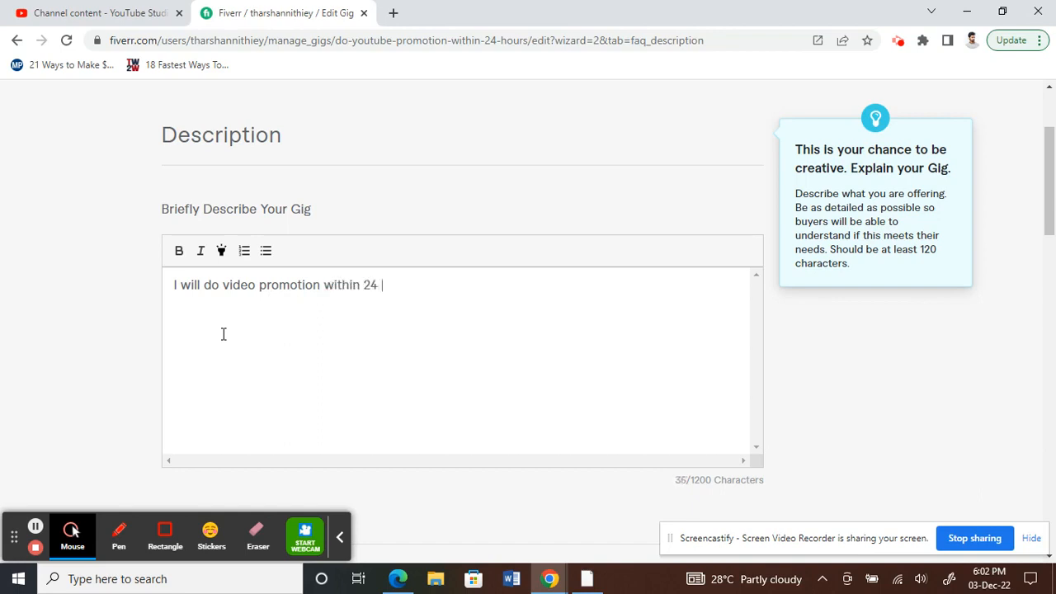
text(hiurs)
key(BackSpace)
key(BackSpace)
key(BackSpace)
text(iurs)
key(BackSpace)
key(BackSpace)
text(ours)
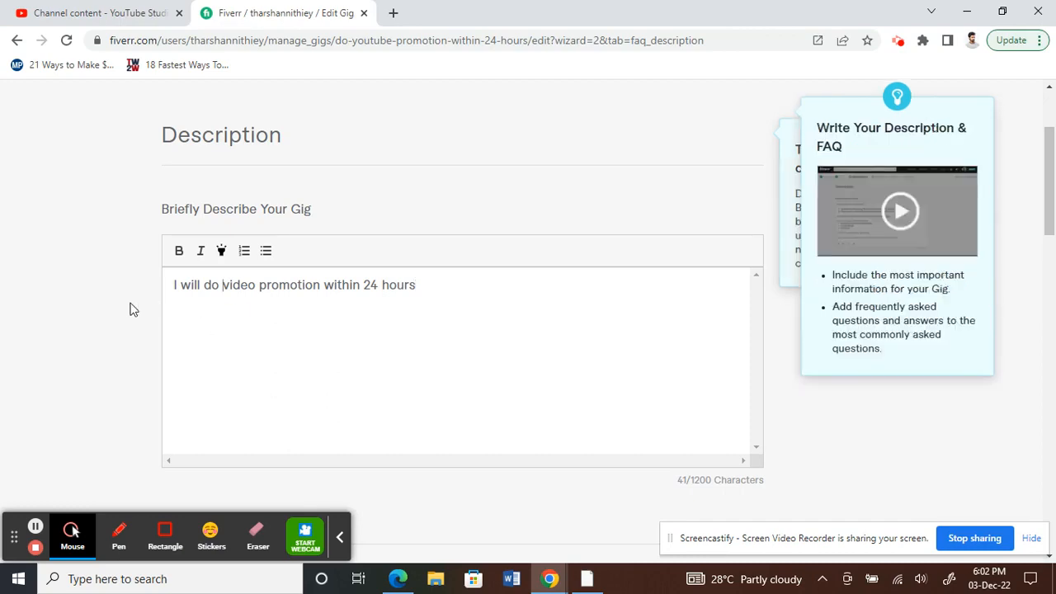
Step: Review the entered gig description and examine the milestone workflow and frequently asked questions sections
scroll(132, 307, up, 2)
scroll(284, 371, down, 3)
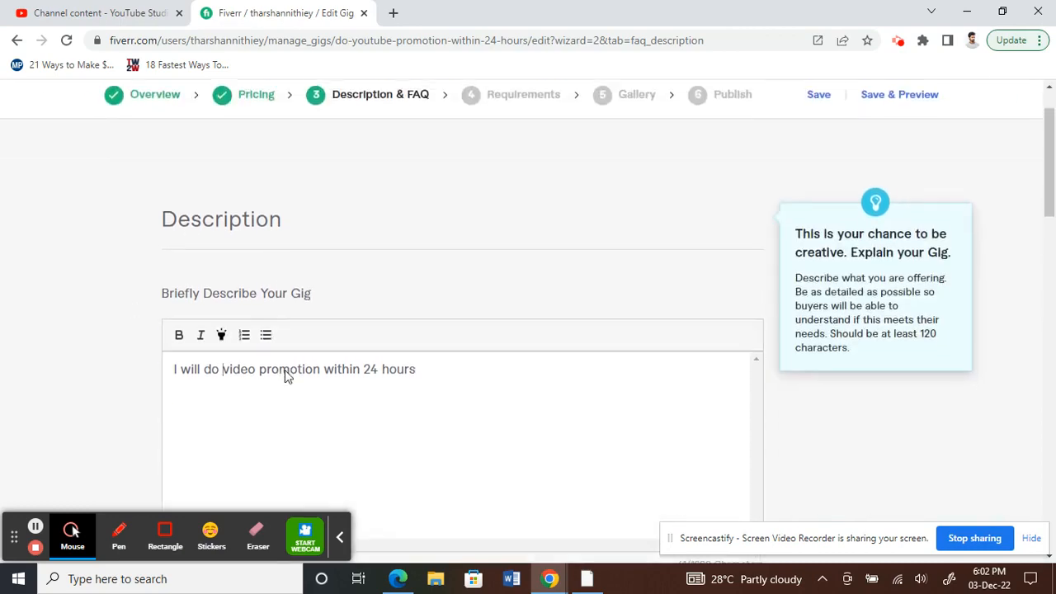
scroll(315, 359, down, 3)
scroll(163, 339, down, 2)
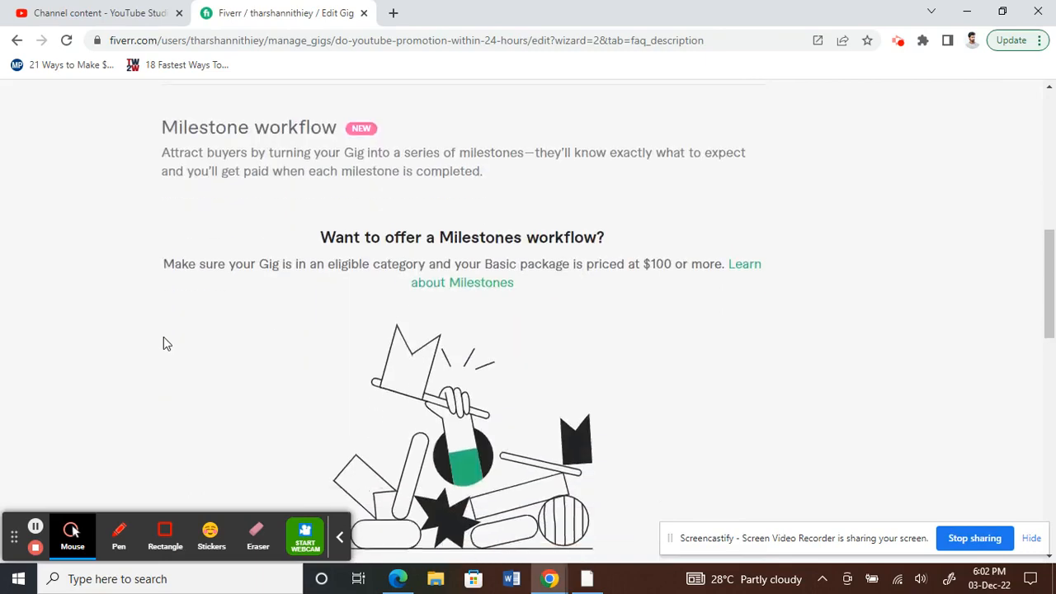
scroll(164, 339, up, 6)
click(283, 323)
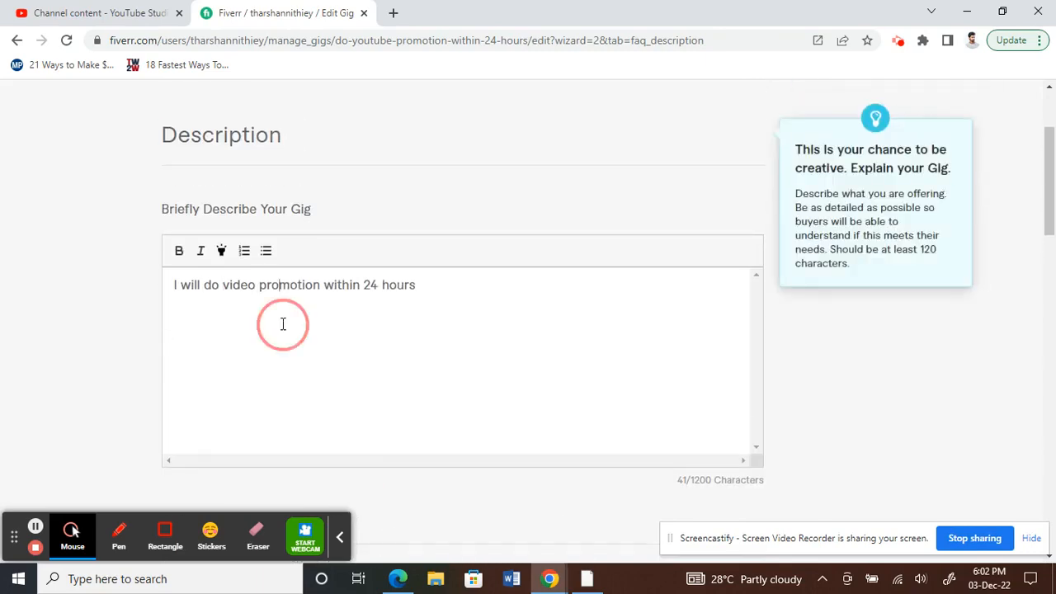
scroll(258, 324, up, 2)
scroll(157, 314, down, 3)
scroll(160, 315, down, 10)
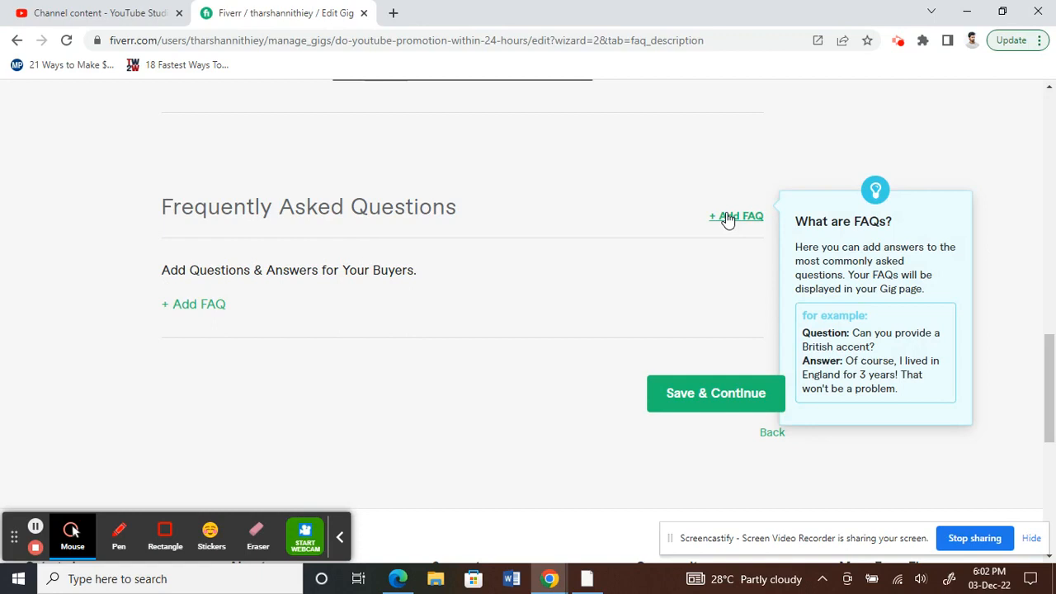
Step: Open a blank FAQ entry and try to save the description stage without filling it in
click(215, 306)
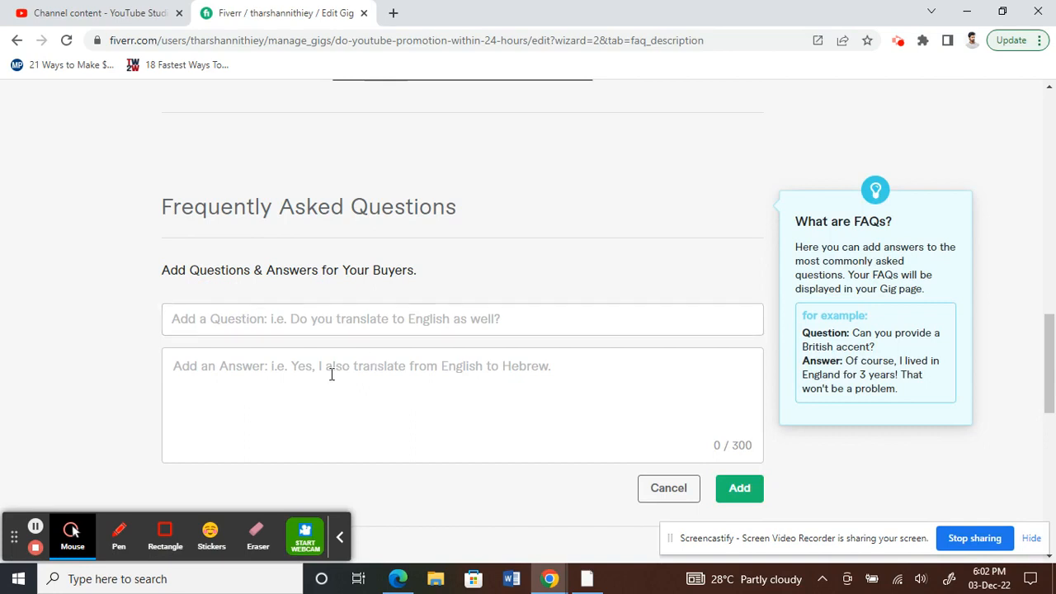
click(136, 343)
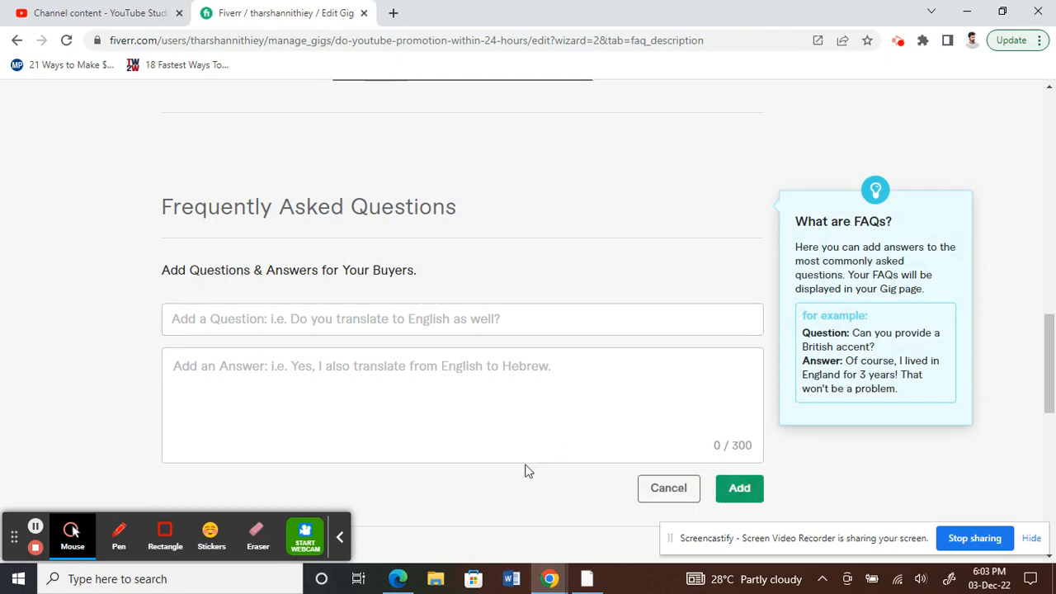
scroll(622, 392, down, 3)
click(678, 274)
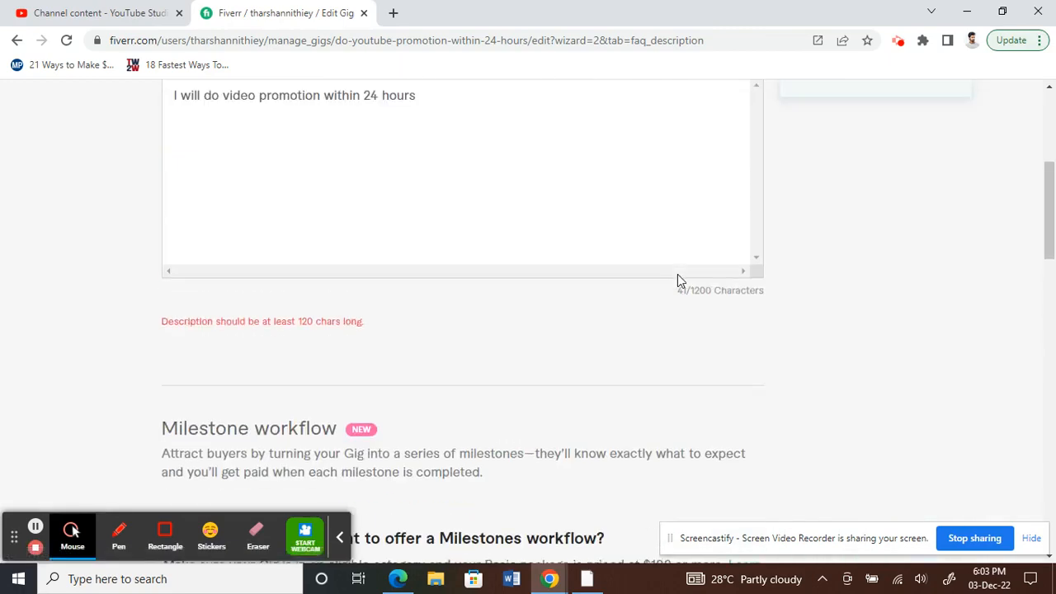
Step: Extend the gig description with ". All organic views and non drop. We will promote via various social media platform."
scroll(537, 333, up, 2)
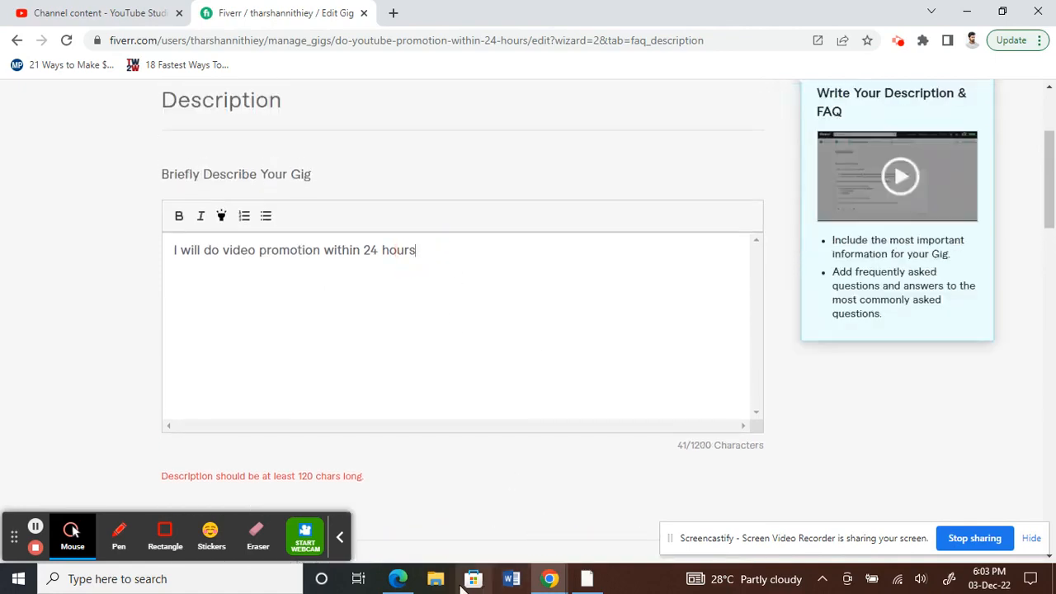
click(214, 578)
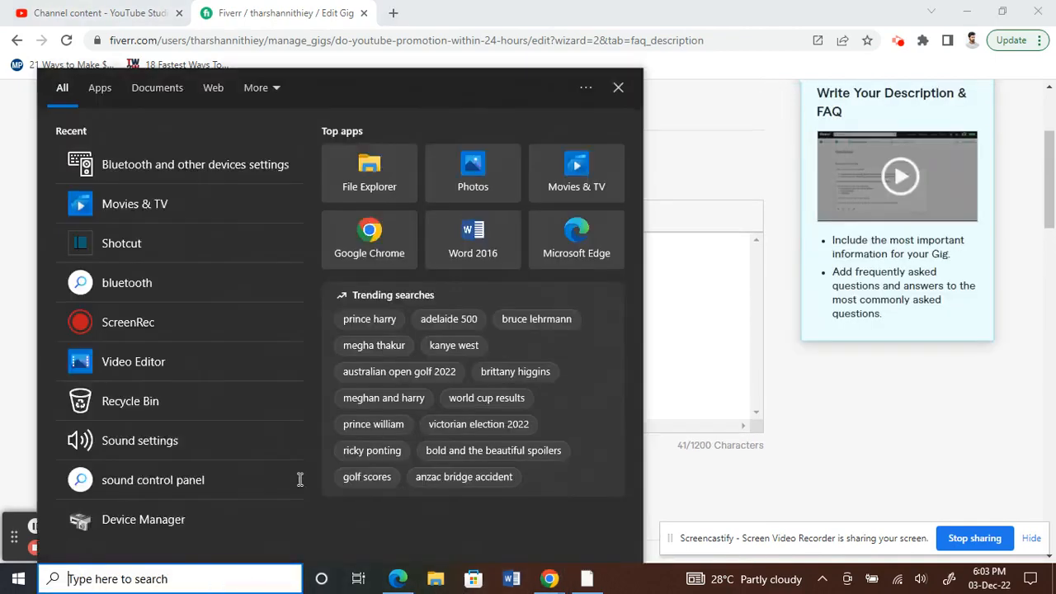
click(783, 399)
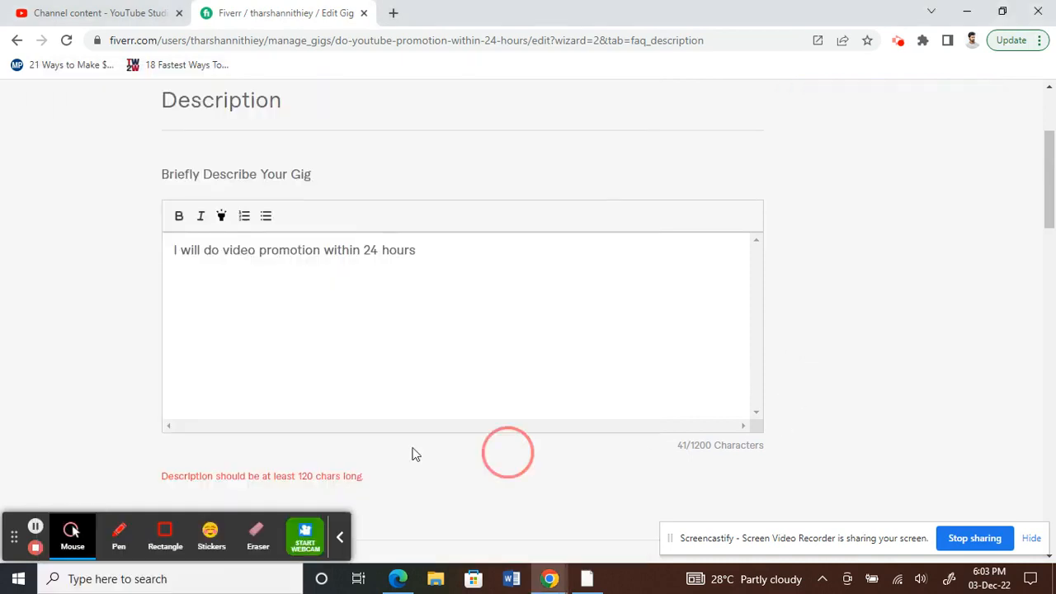
text(. All organic views and non drop. We will promote via various social media platform.)
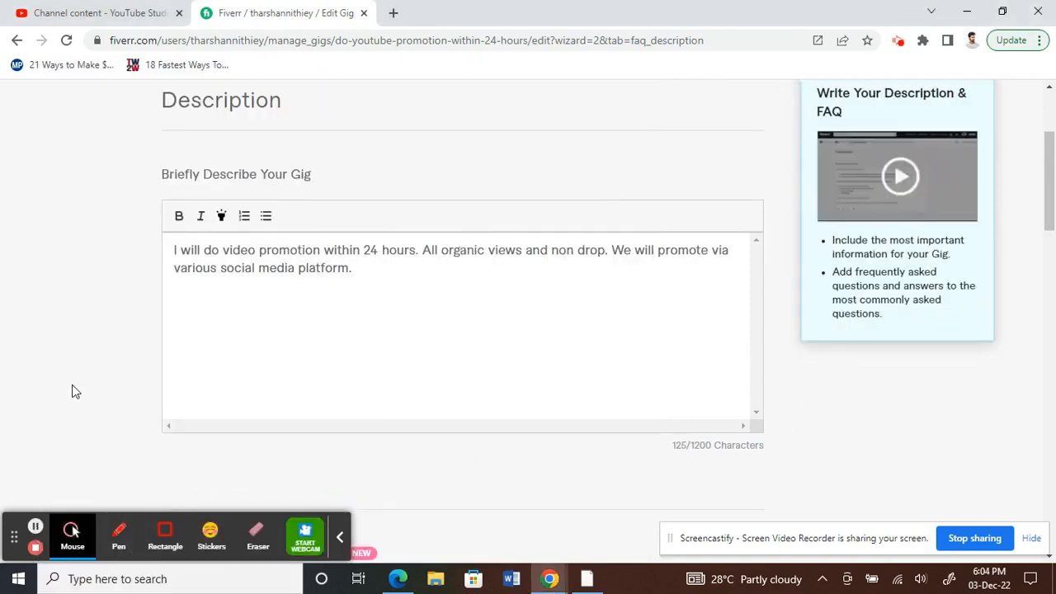
click(357, 278)
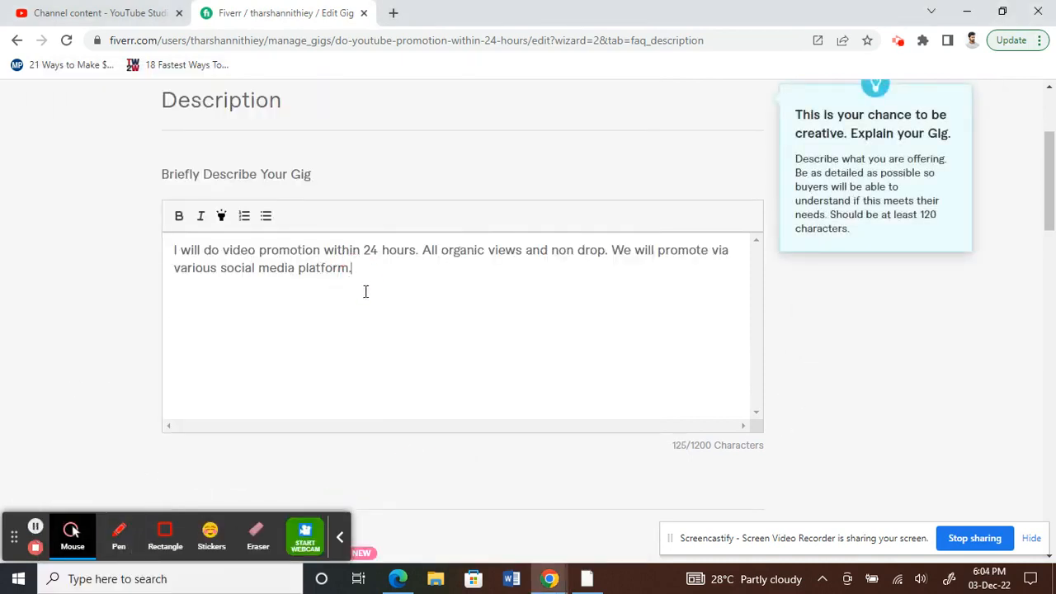
Step: Save the extended description and continue to the requirements stage, leaving the FAQ entry empty
scroll(161, 346, up, 2)
scroll(161, 347, down, 8)
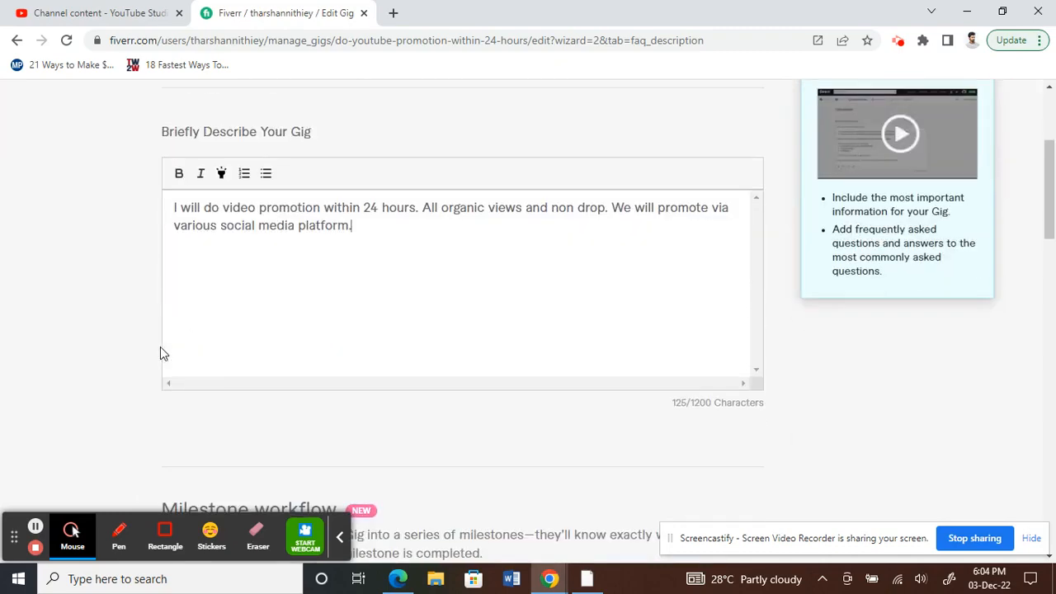
scroll(160, 346, down, 10)
scroll(163, 347, up, 3)
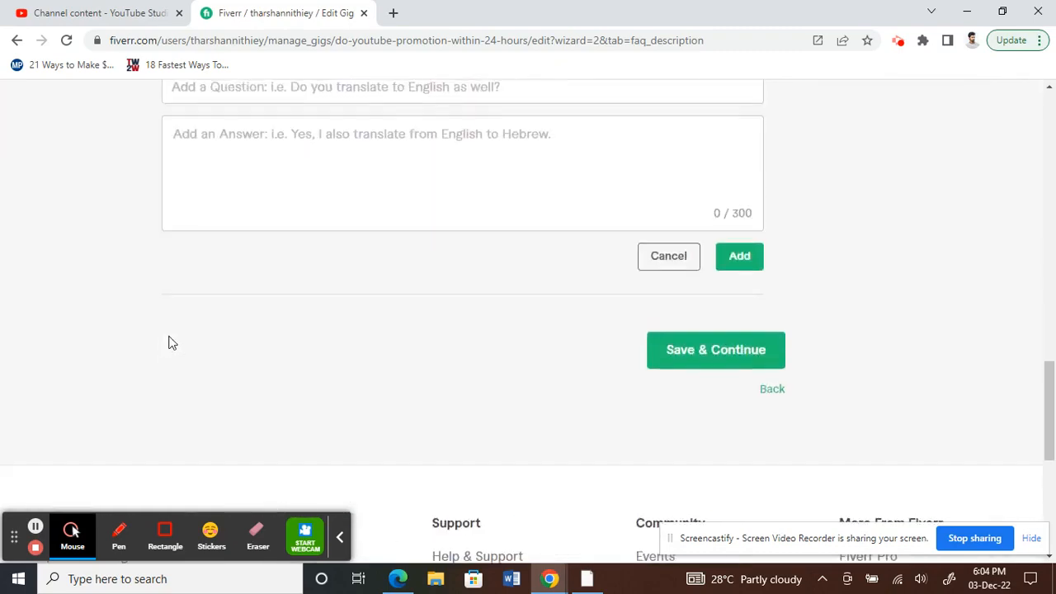
click(699, 350)
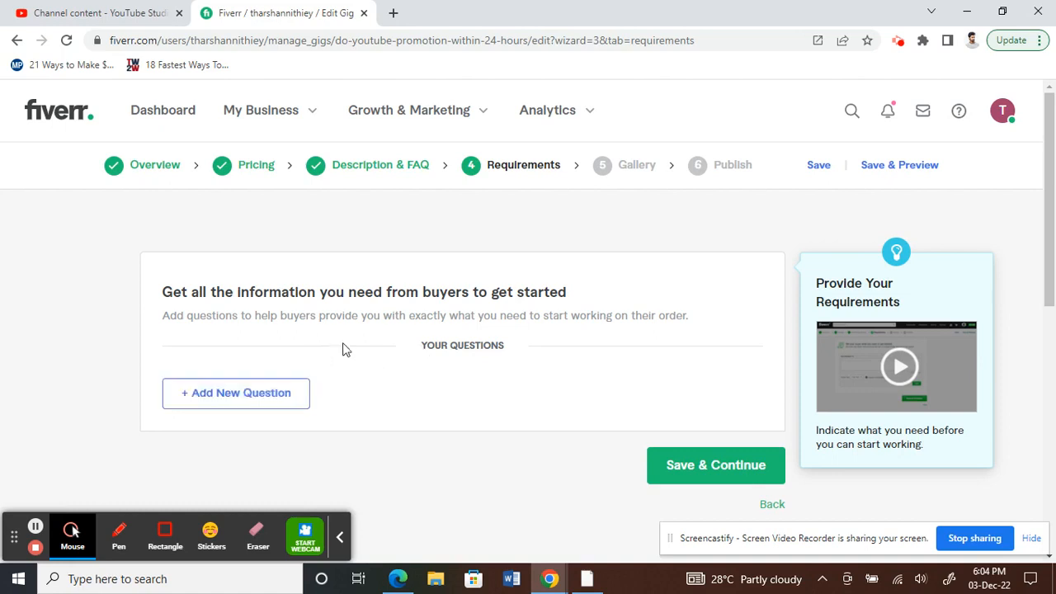
Step: Start a new buyer question and try to save the requirements with the question left empty
click(249, 406)
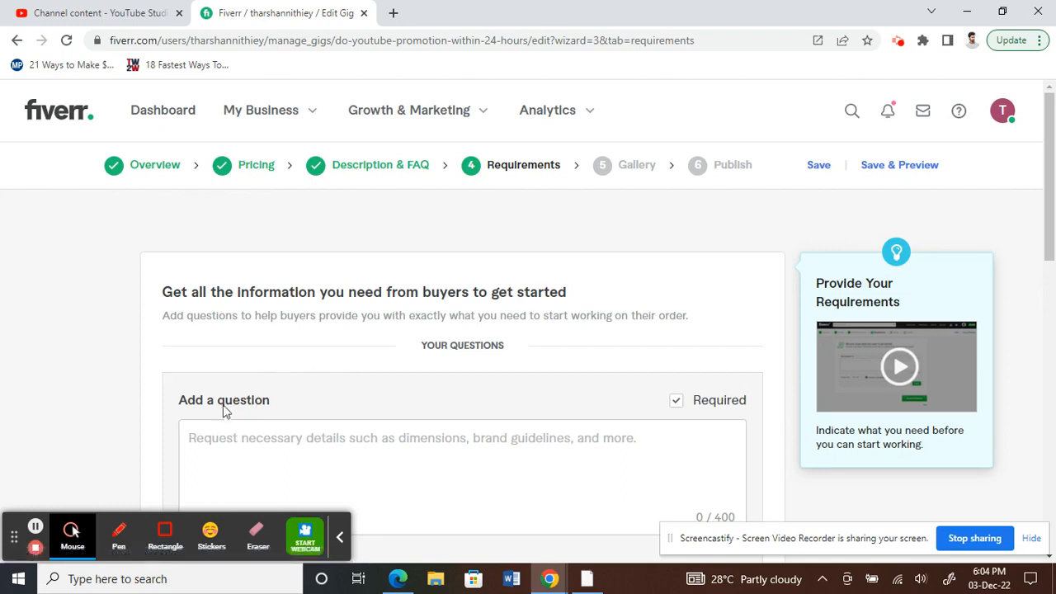
scroll(281, 413, down, 2)
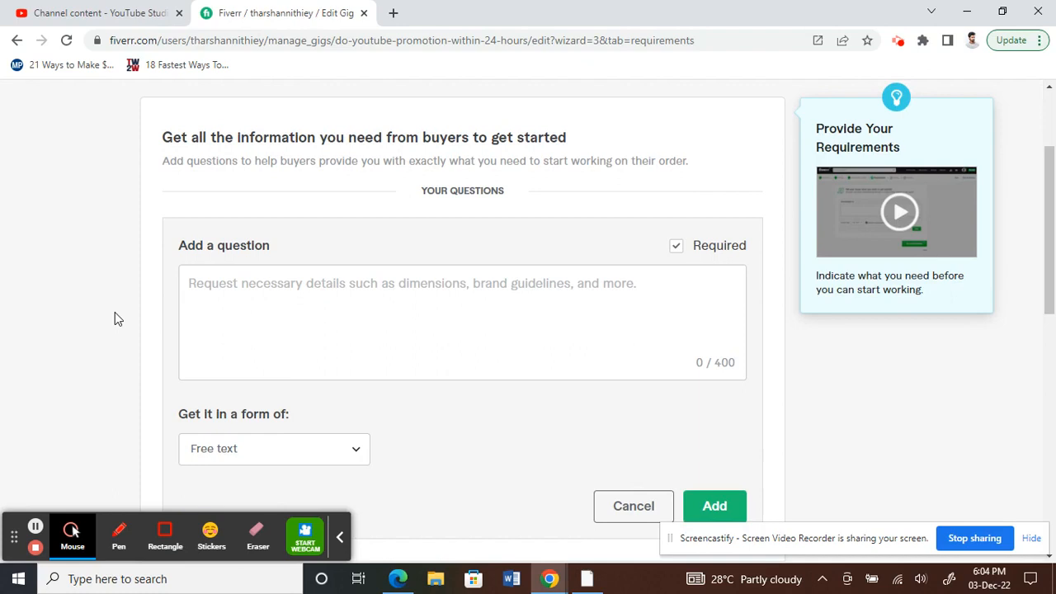
click(250, 283)
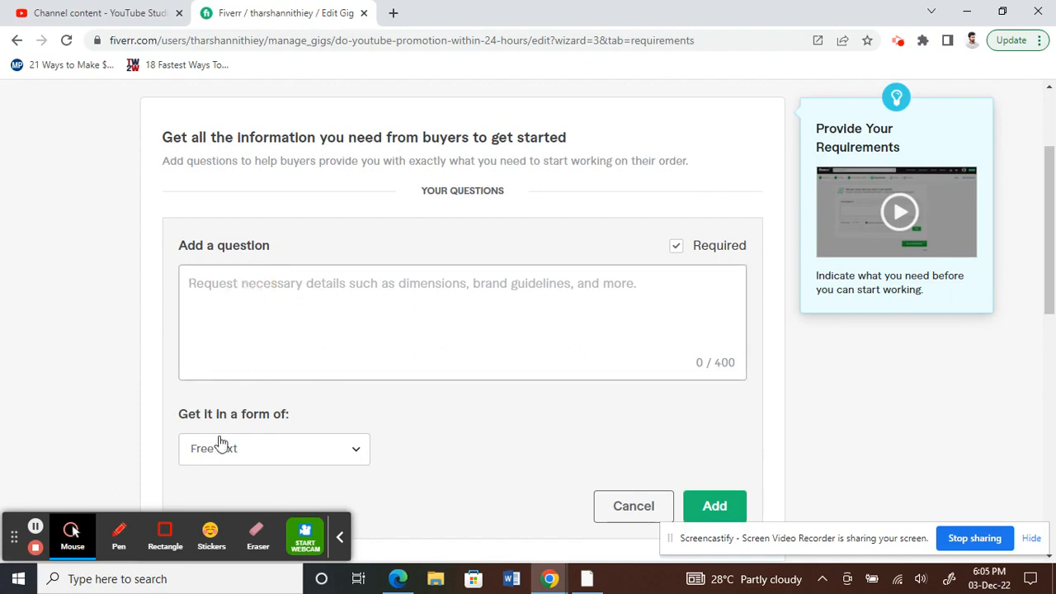
scroll(106, 365, down, 3)
scroll(118, 354, up, 1)
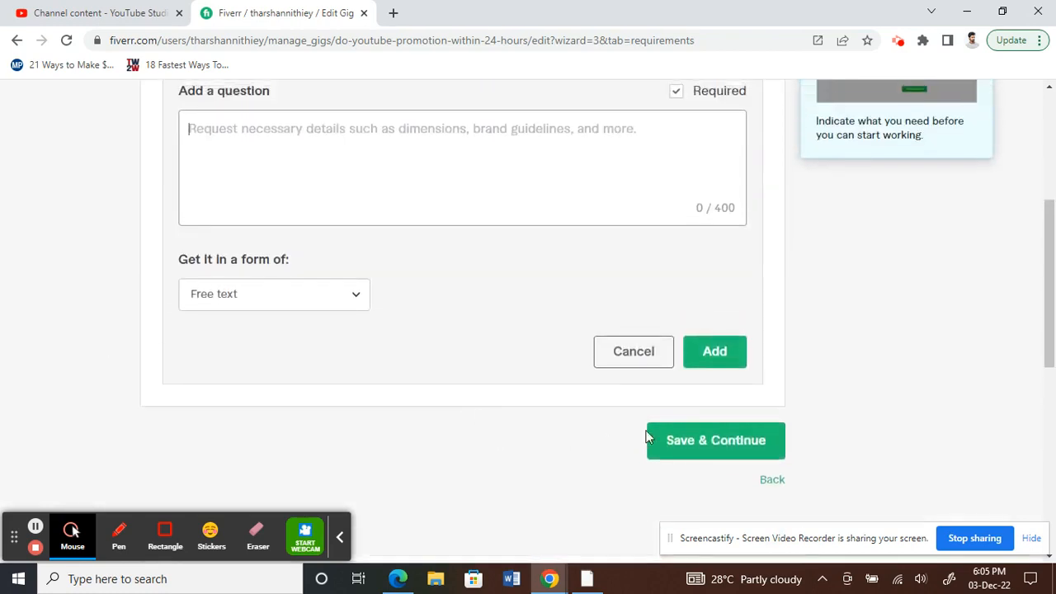
click(676, 439)
scroll(3, 366, down, 1)
scroll(143, 291, up, 4)
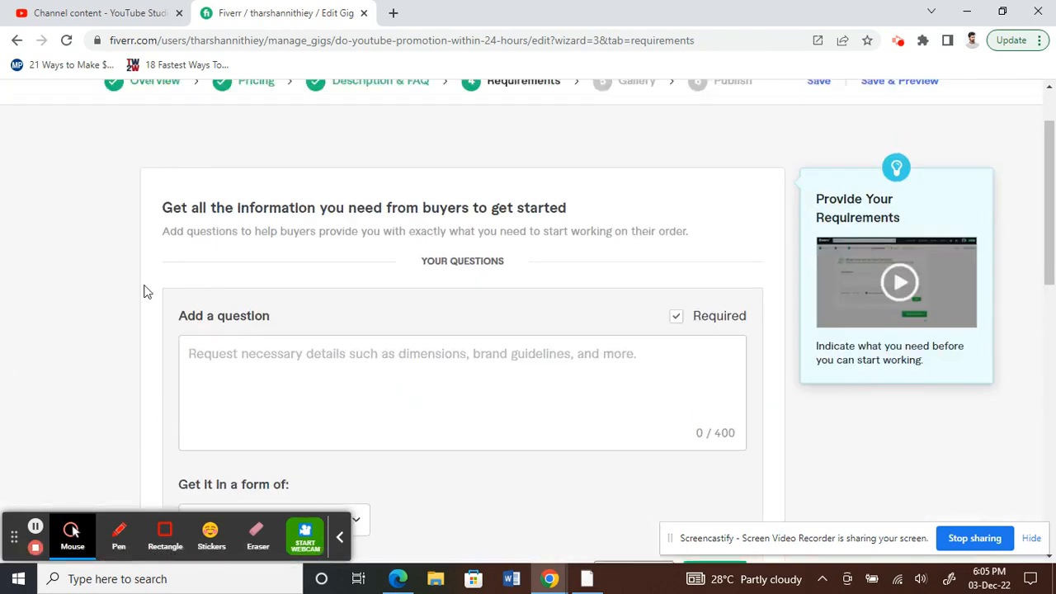
Step: Add "Channel name" as a required free-text buyer question, and save the requirements to continue to the gallery stage
click(212, 356)
text(Chan)
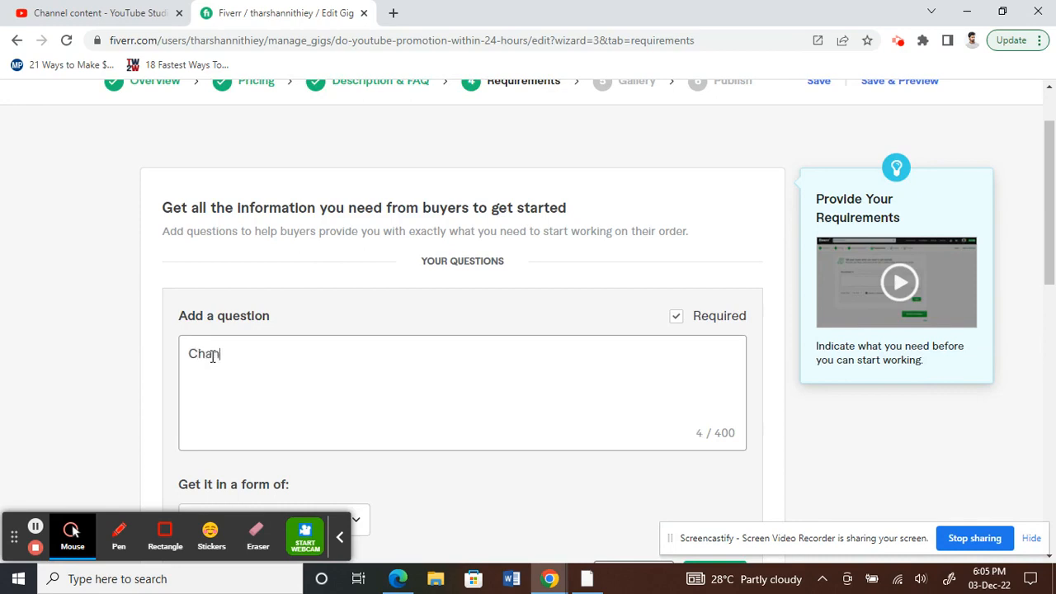
text(nel name)
click(99, 372)
scroll(99, 373, down, 3)
click(199, 304)
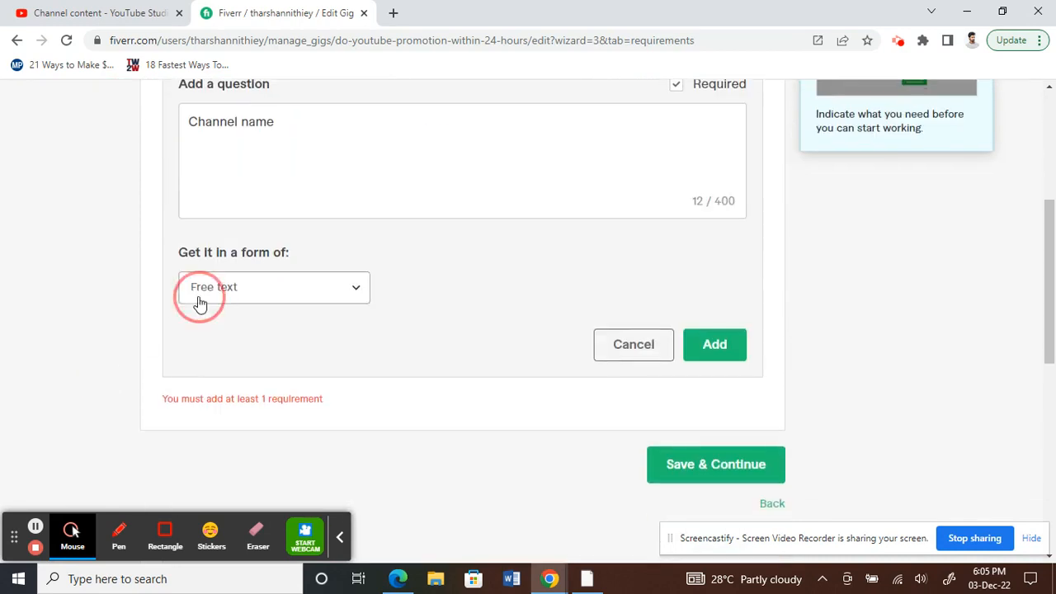
click(127, 321)
click(698, 353)
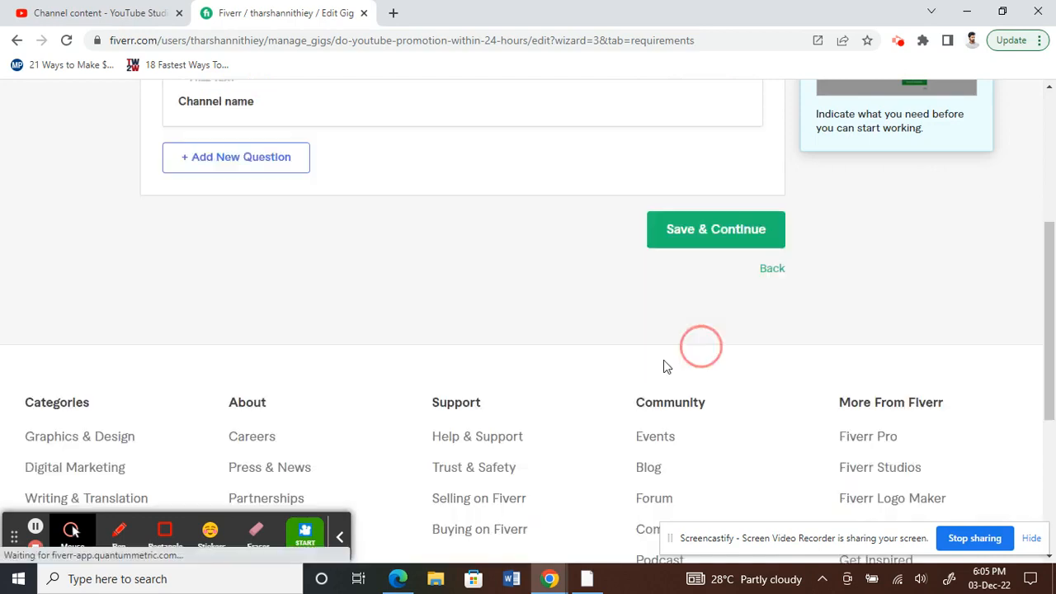
click(686, 228)
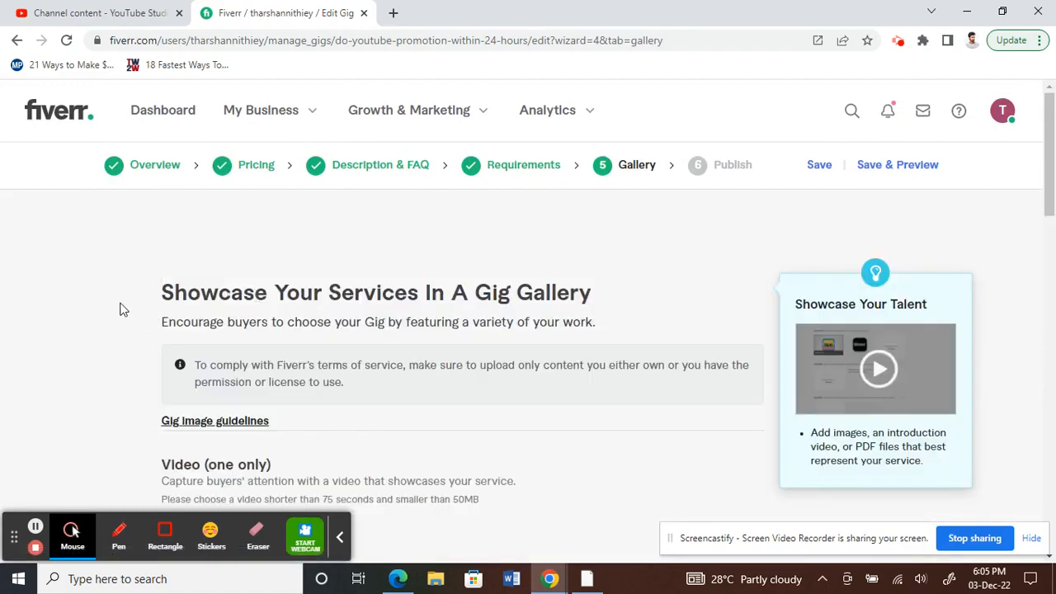
scroll(119, 309, down, 3)
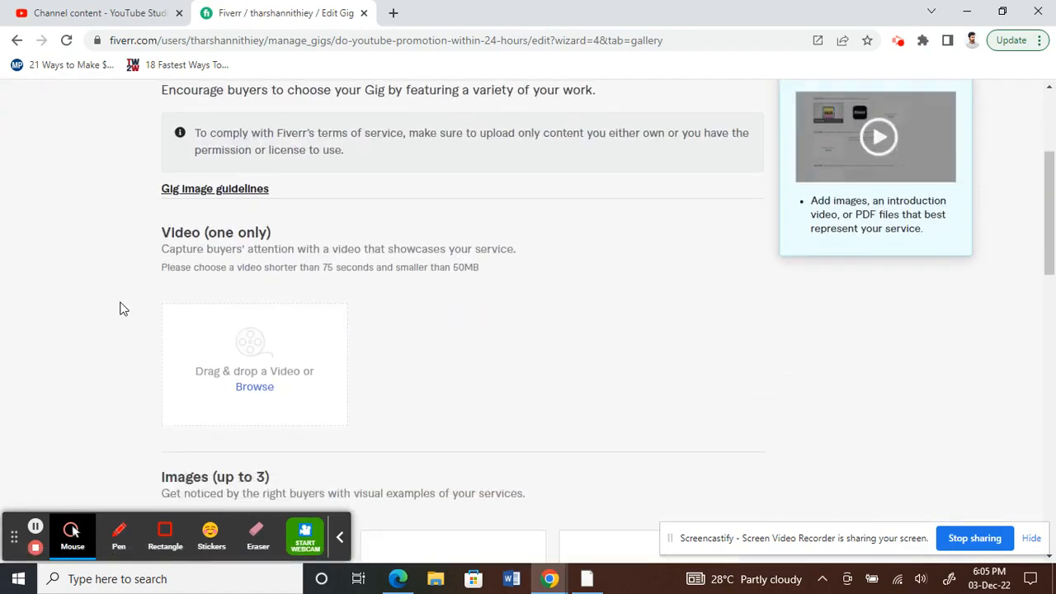
Step: Examine the gallery stage's video, image and PDF upload sections and the gig image guidelines
scroll(121, 306, up, 2)
scroll(124, 304, down, 2)
scroll(128, 301, up, 2)
scroll(130, 299, down, 2)
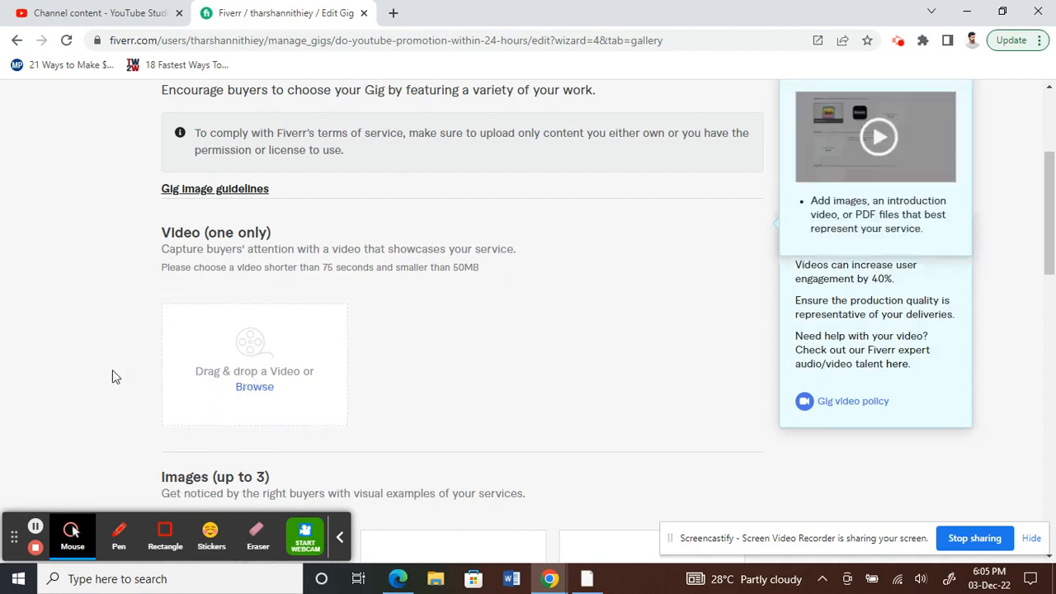
scroll(112, 376, down, 2)
scroll(292, 372, down, 1)
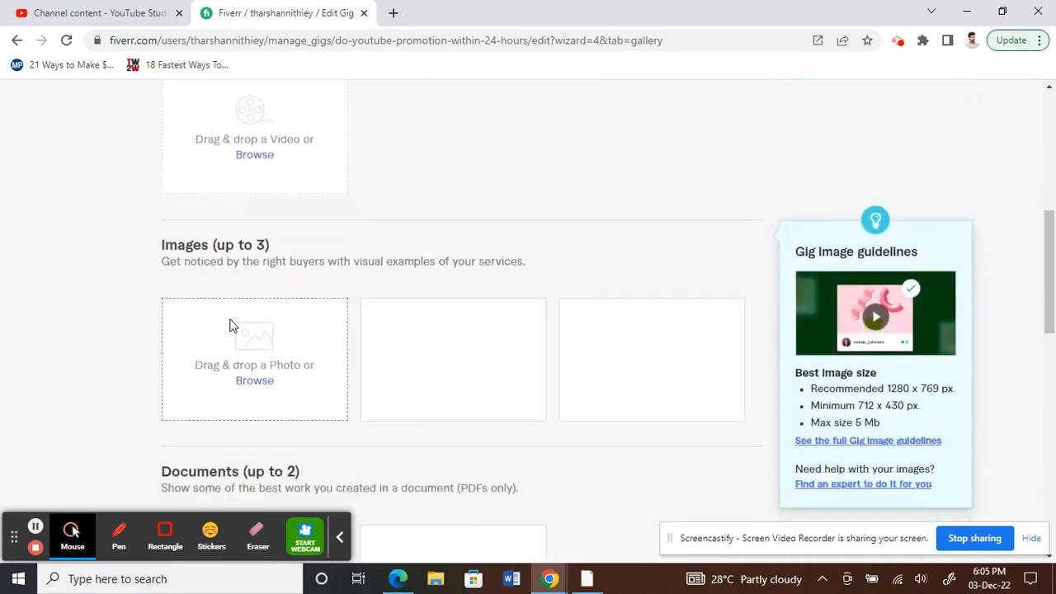
scroll(142, 369, down, 3)
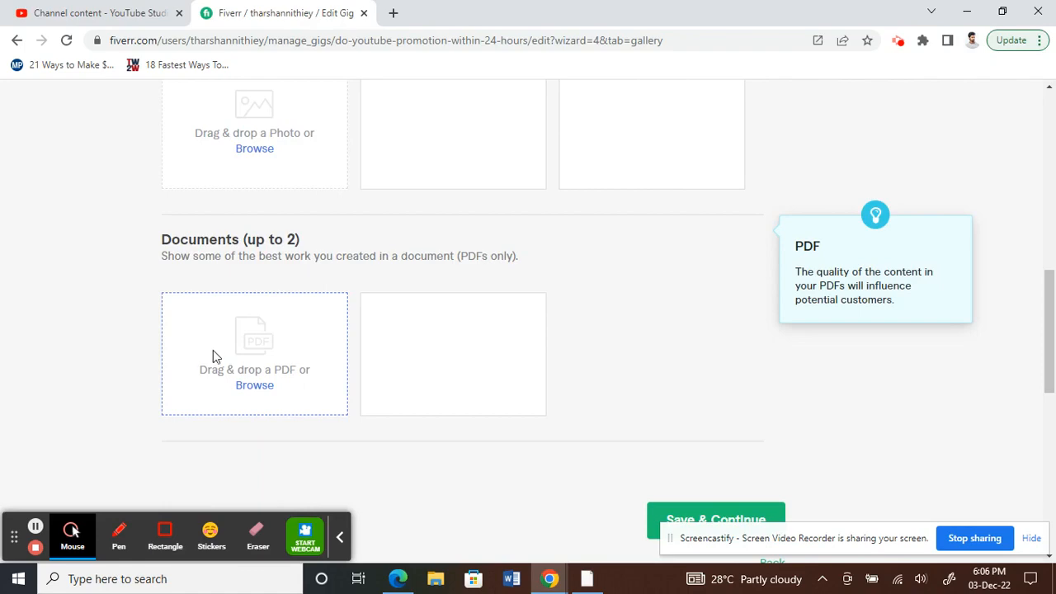
scroll(213, 350, up, 10)
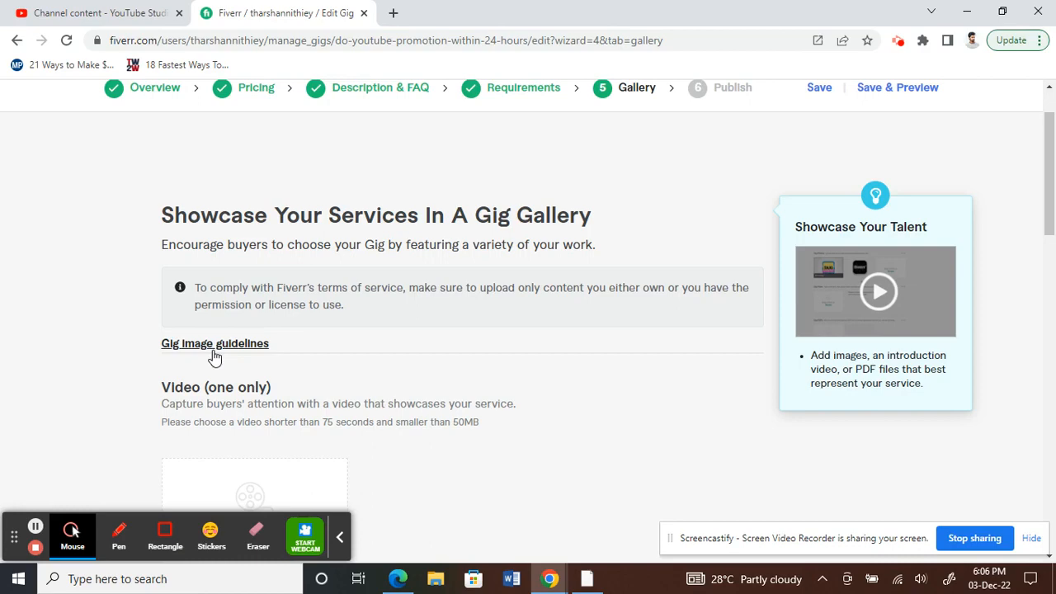
scroll(128, 391, down, 7)
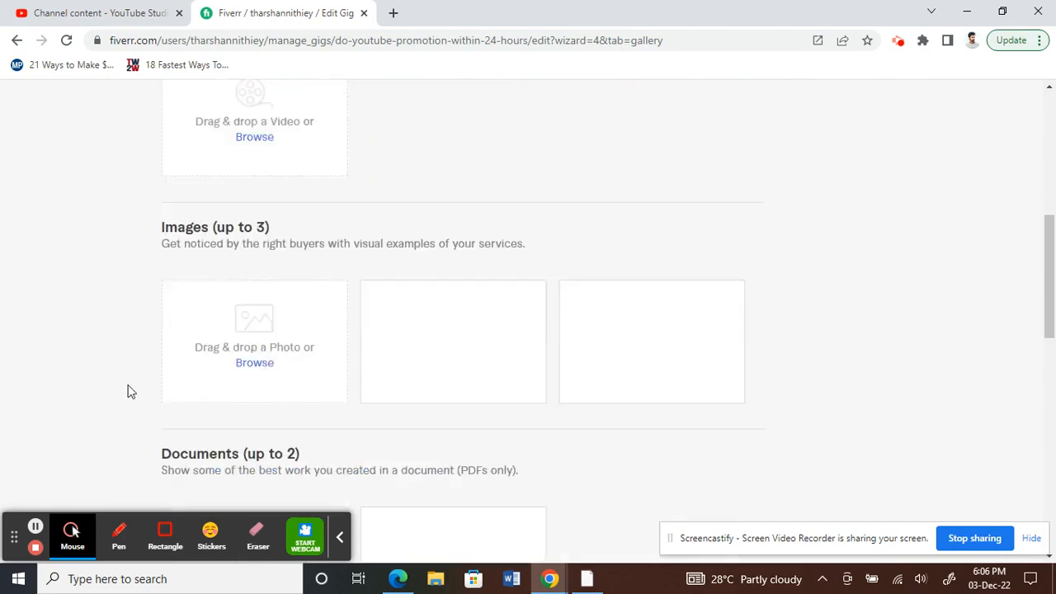
scroll(101, 327, up, 8)
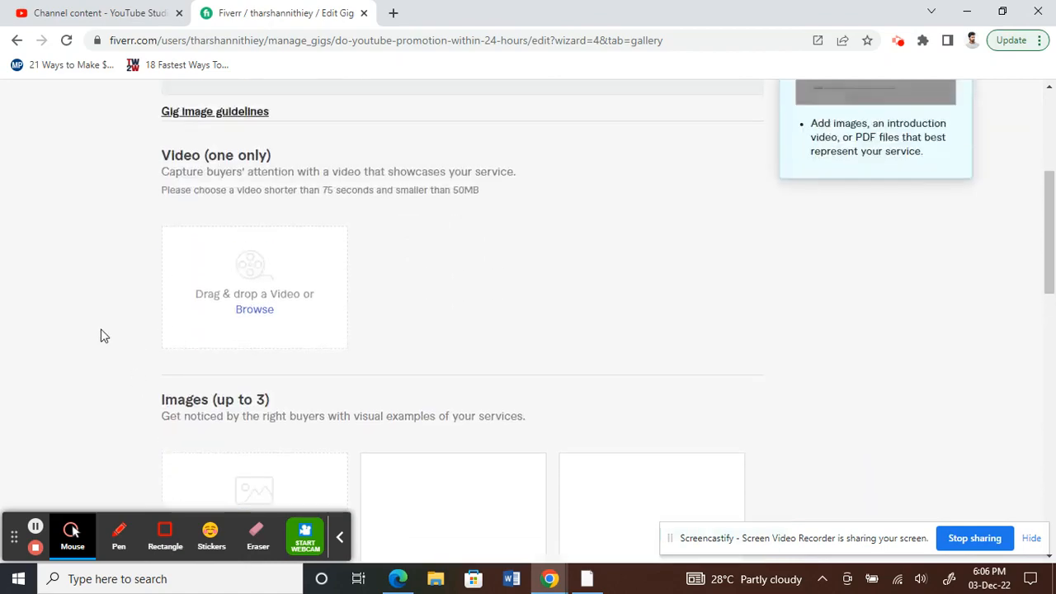
scroll(99, 325, down, 4)
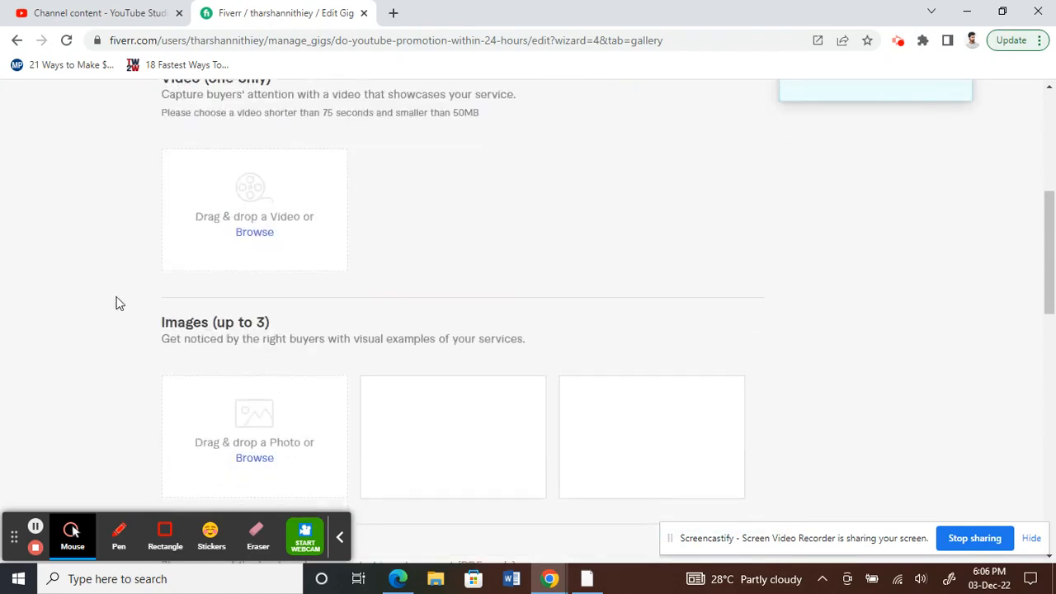
scroll(115, 302, up, 2)
scroll(150, 381, down, 2)
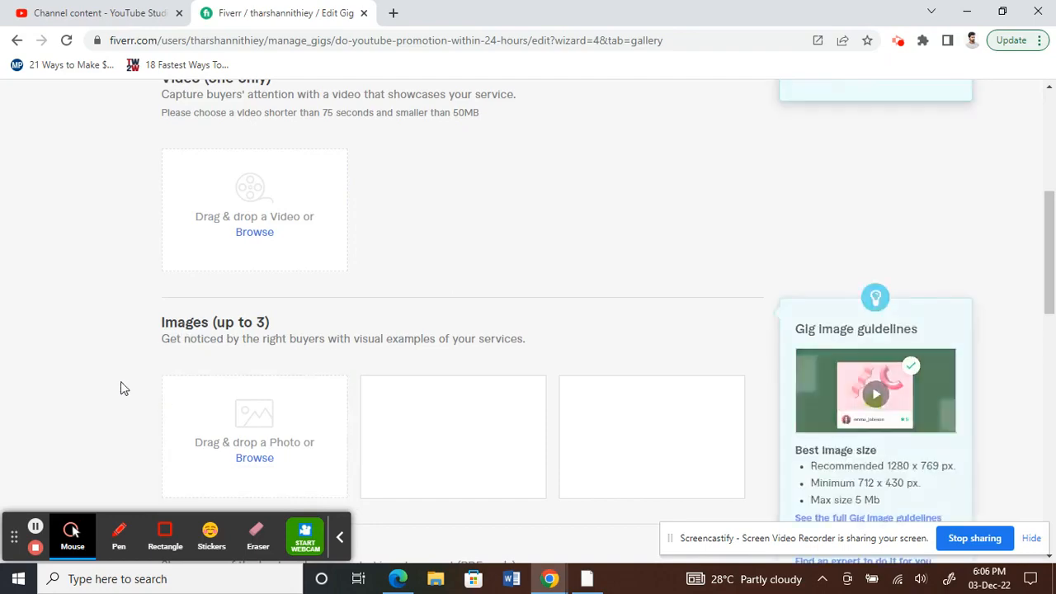
Step: Add the blue circular-arrows picture as the gig's primary image, and save the gallery to continue to the publish stage
click(36, 528)
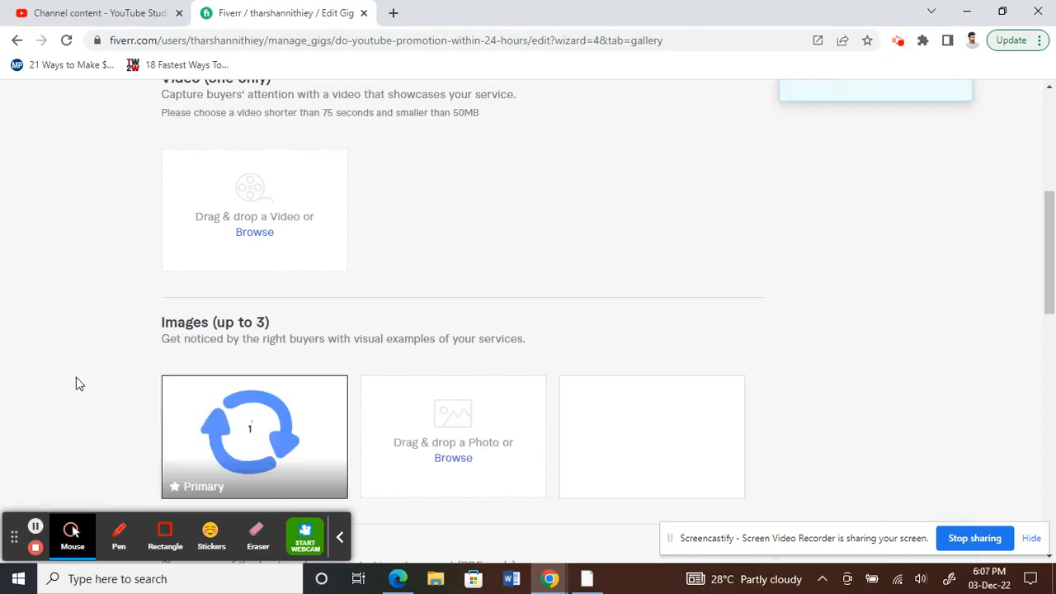
scroll(77, 336, up, 3)
scroll(77, 337, down, 5)
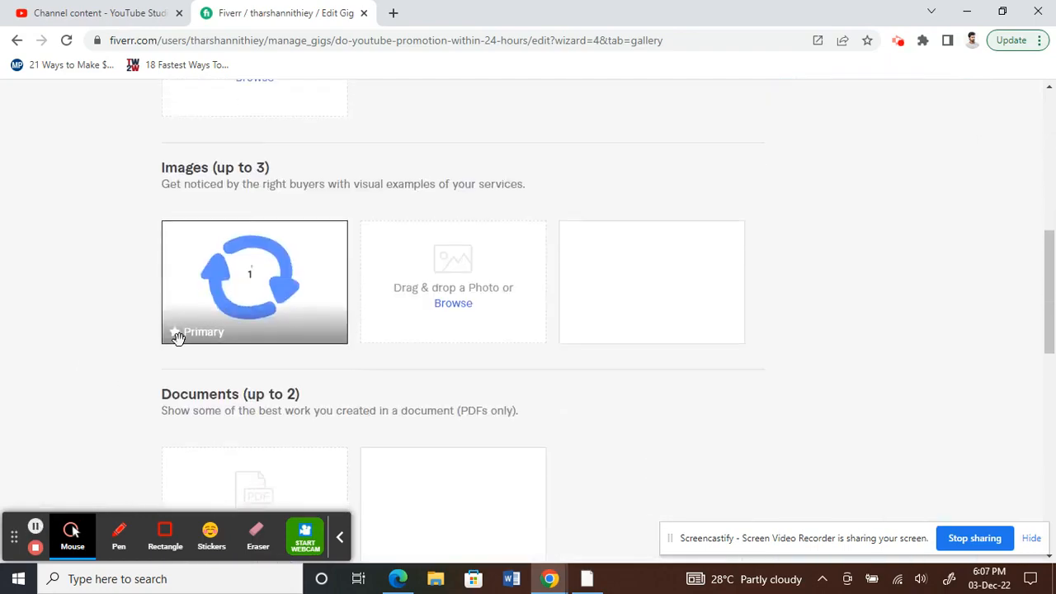
scroll(96, 322, up, 1)
scroll(97, 322, down, 5)
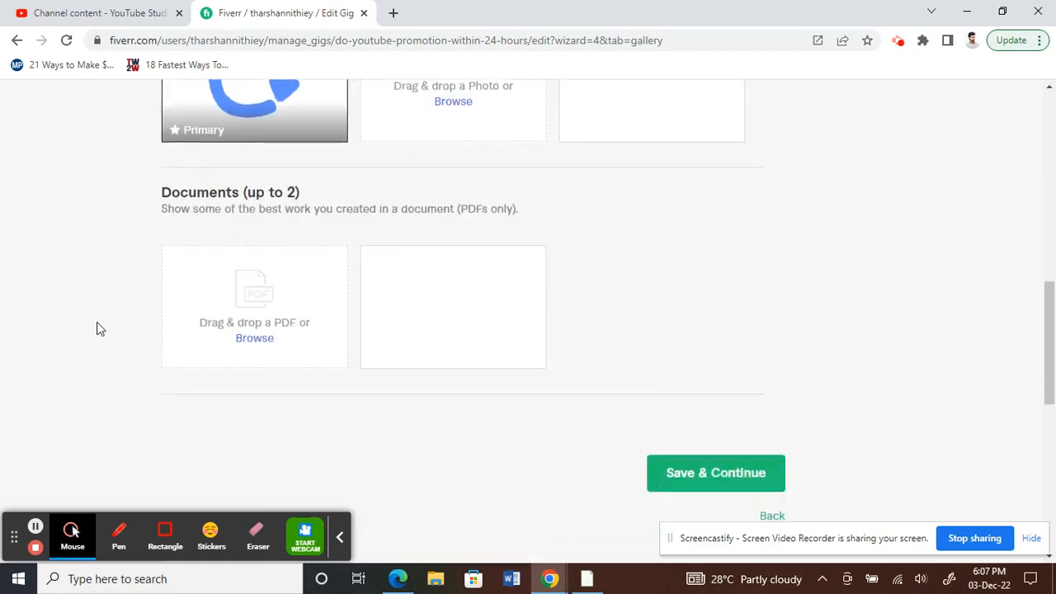
click(683, 369)
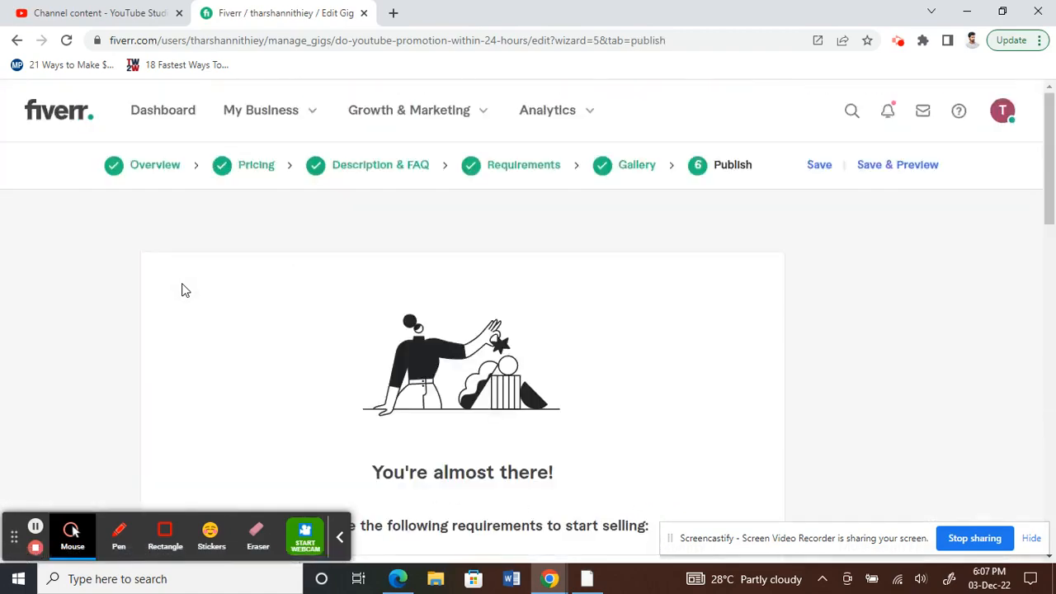
Step: Examine the publish stage's remaining requirements and the fields of the India tax information form
scroll(236, 311, down, 2)
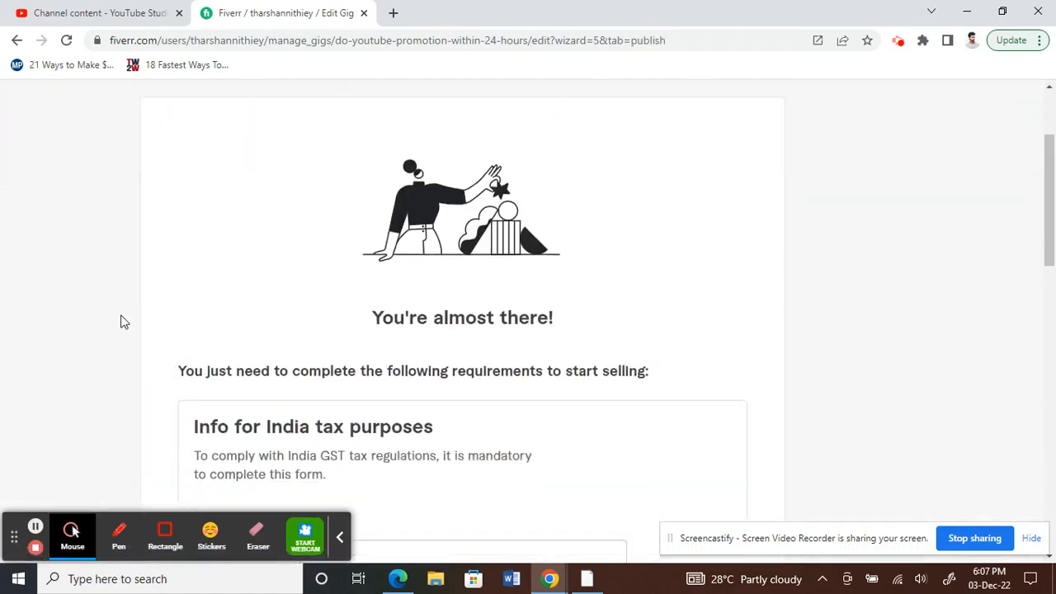
scroll(125, 317, down, 2)
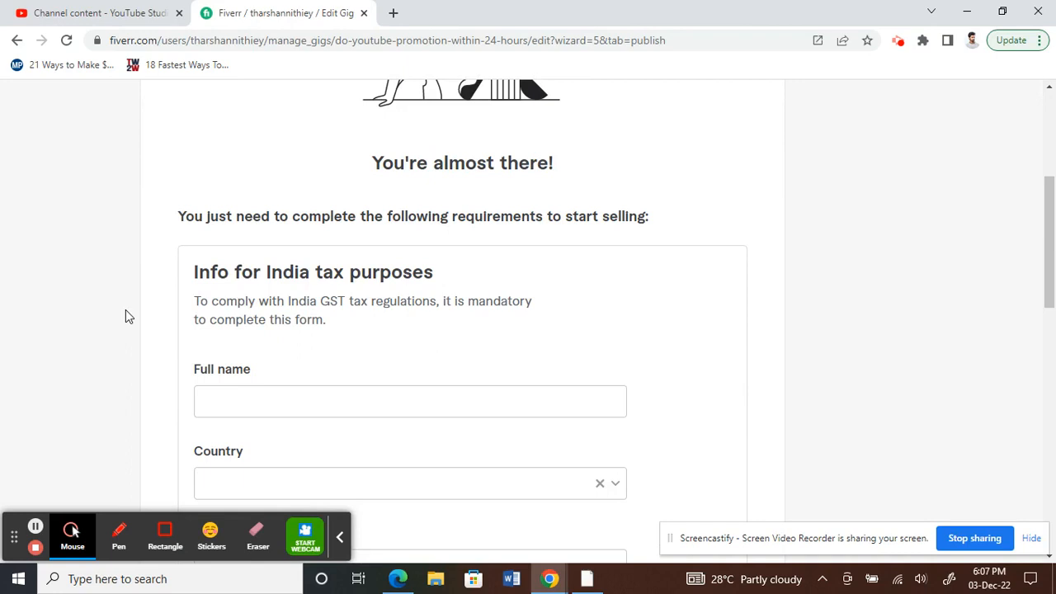
scroll(125, 317, up, 4)
scroll(301, 318, down, 1)
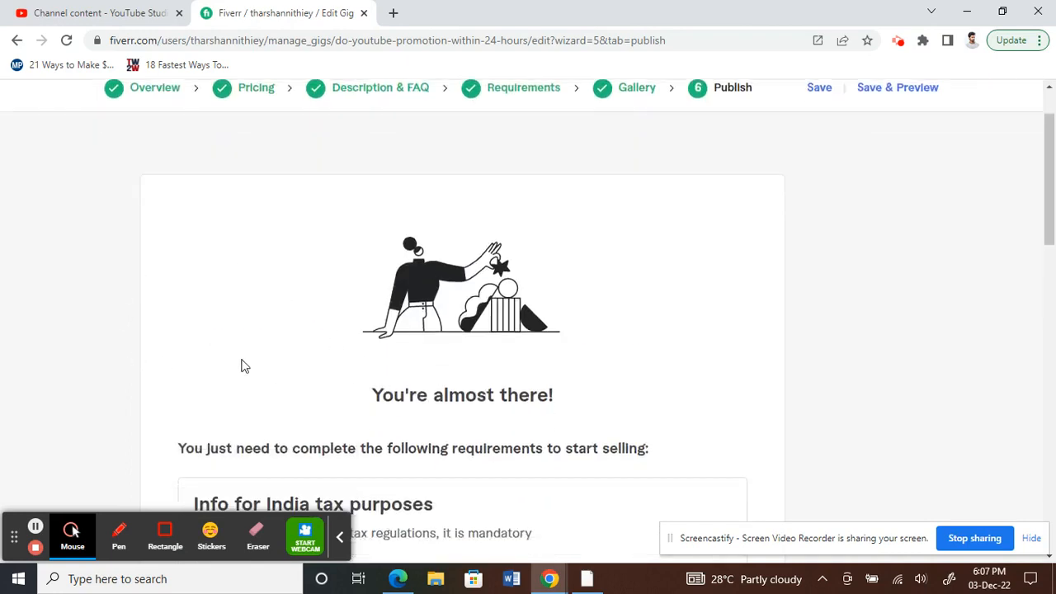
scroll(243, 366, down, 1)
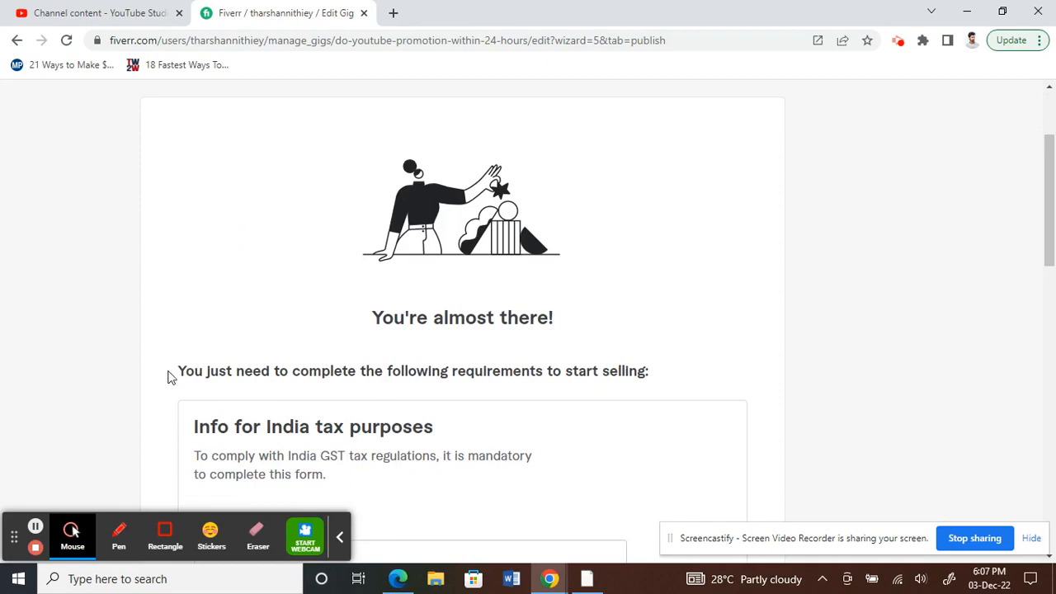
scroll(350, 386, down, 1)
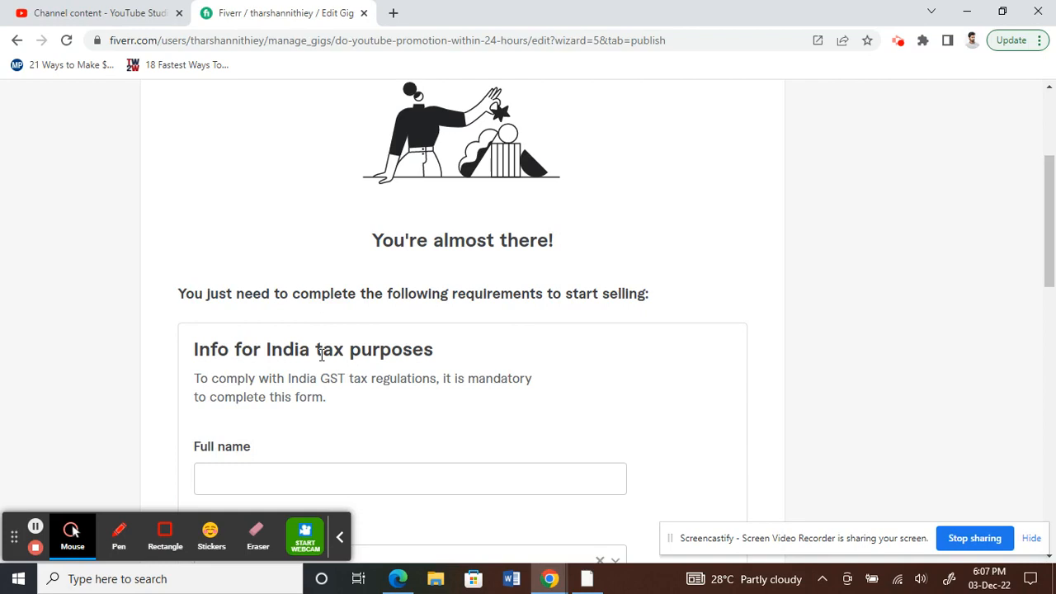
scroll(321, 353, up, 3)
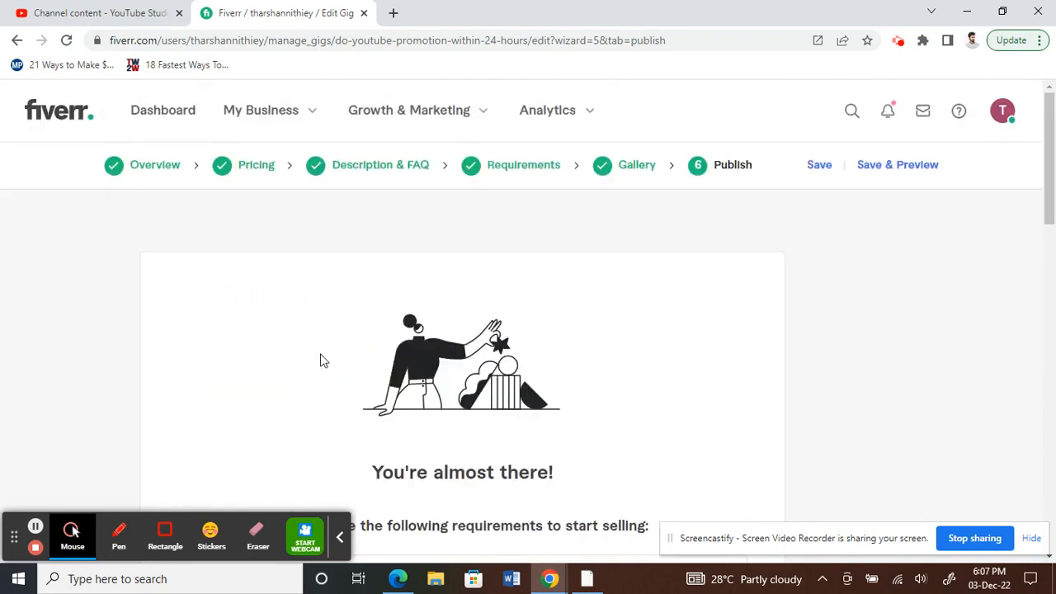
scroll(322, 361, down, 3)
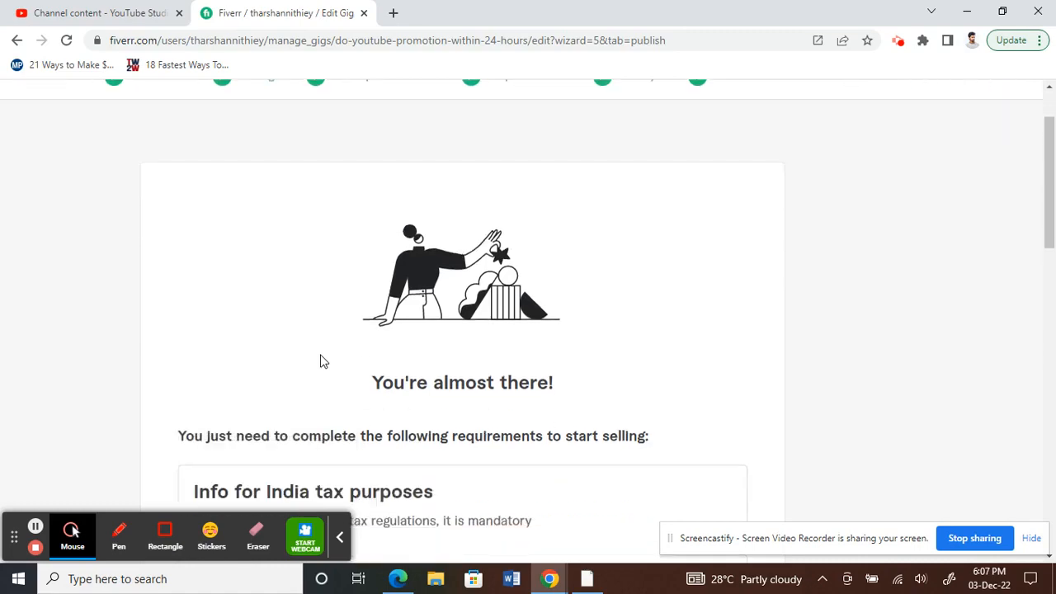
scroll(368, 426, down, 3)
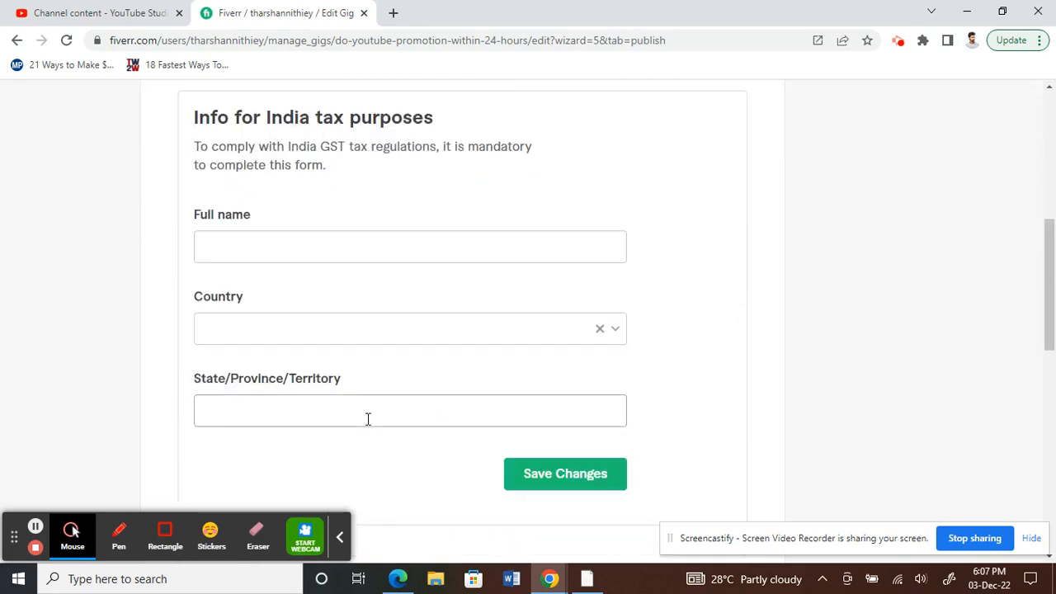
scroll(334, 383, up, 6)
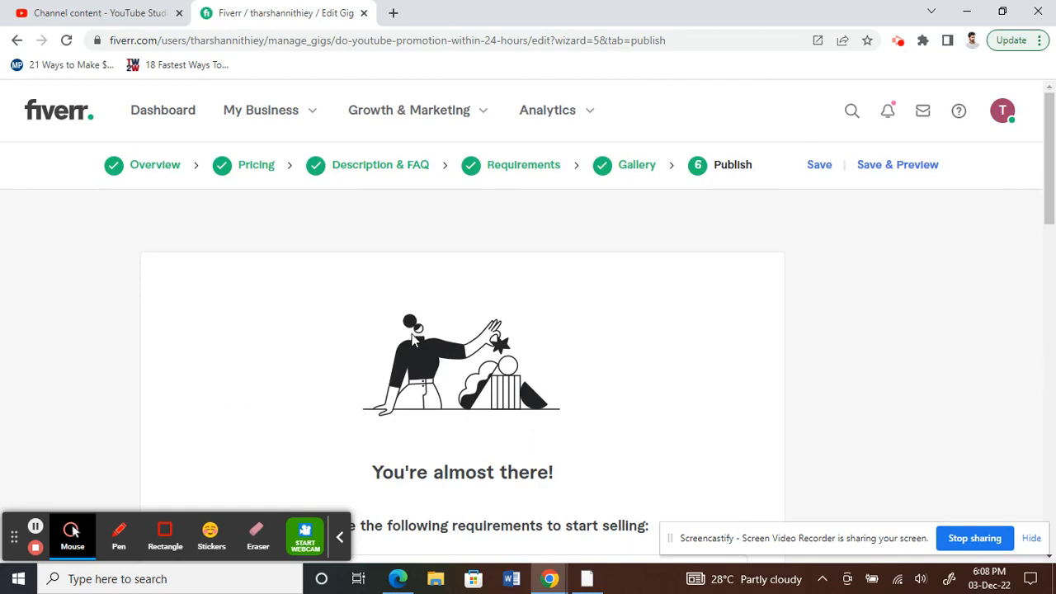
scroll(393, 377, down, 2)
scroll(337, 421, down, 5)
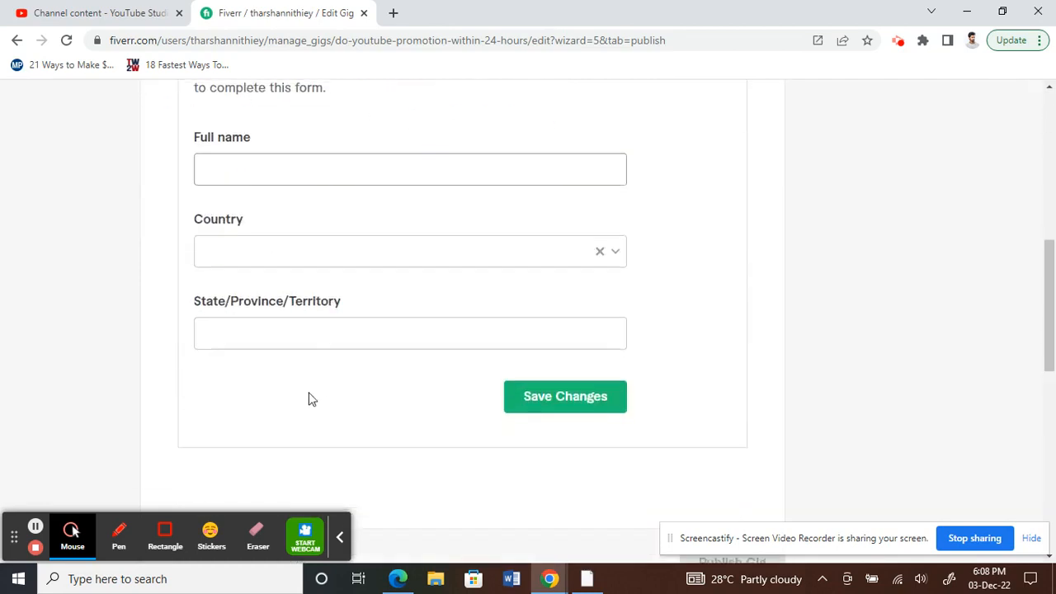
scroll(189, 253, up, 1)
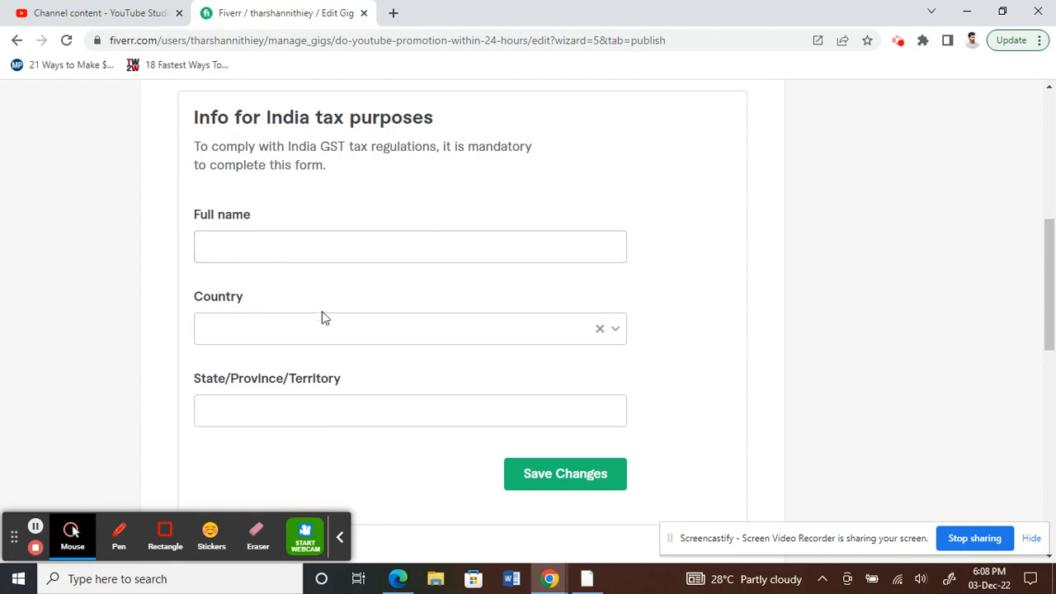
Step: Try to save the India tax form with its fields left empty, and review the form and the gig publishing option
scroll(165, 396, down, 4)
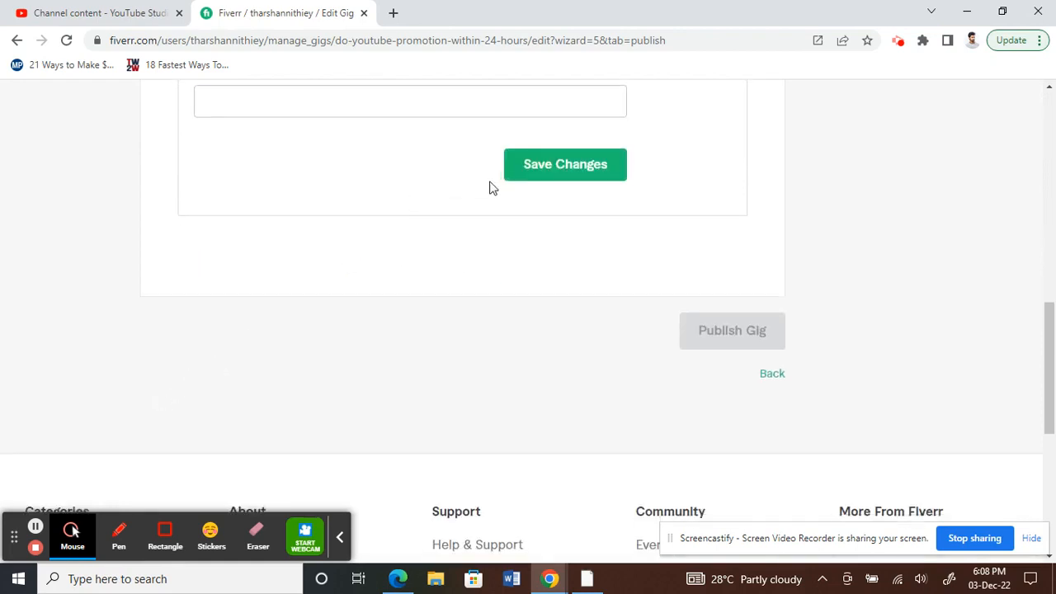
click(533, 169)
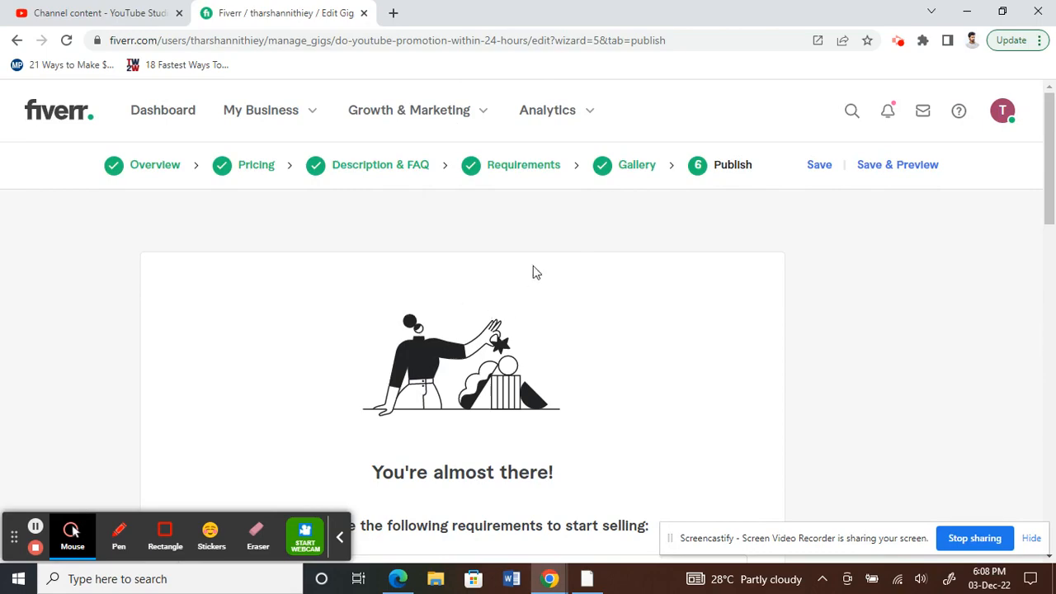
scroll(468, 320, down, 8)
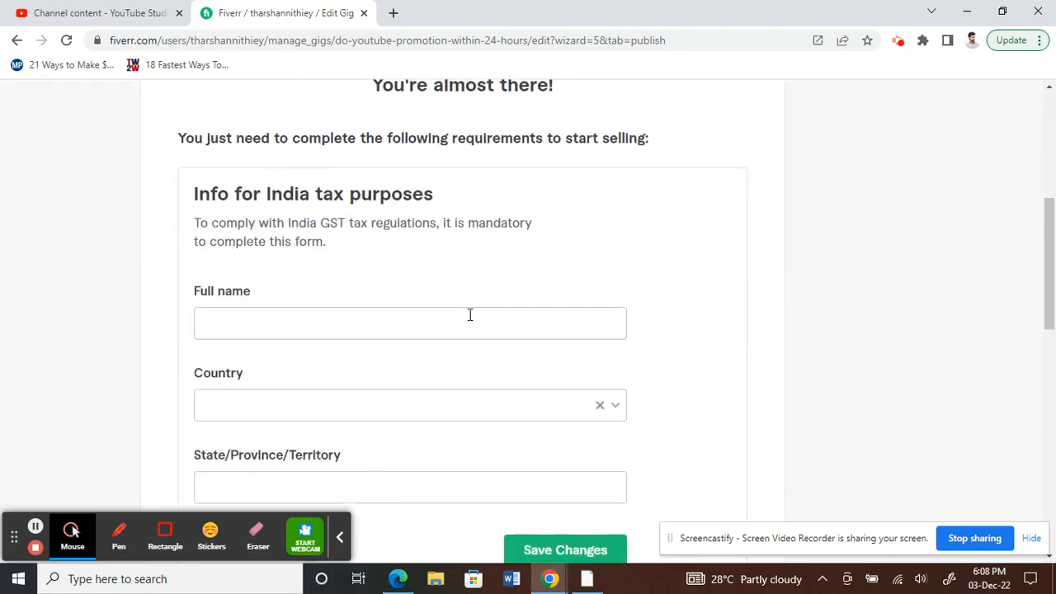
scroll(413, 305, up, 3)
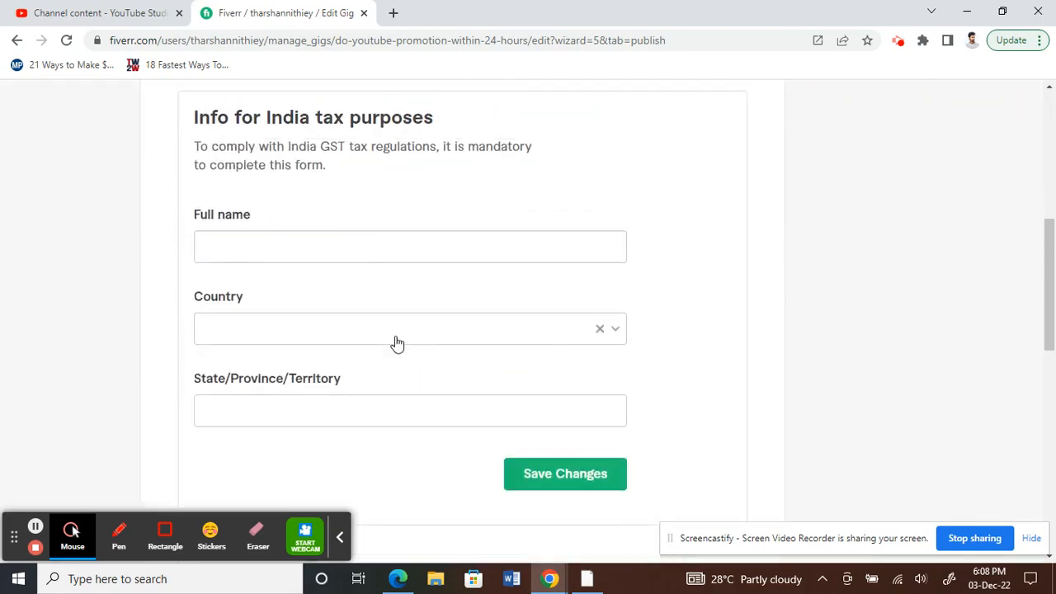
scroll(426, 289, down, 5)
scroll(470, 273, up, 2)
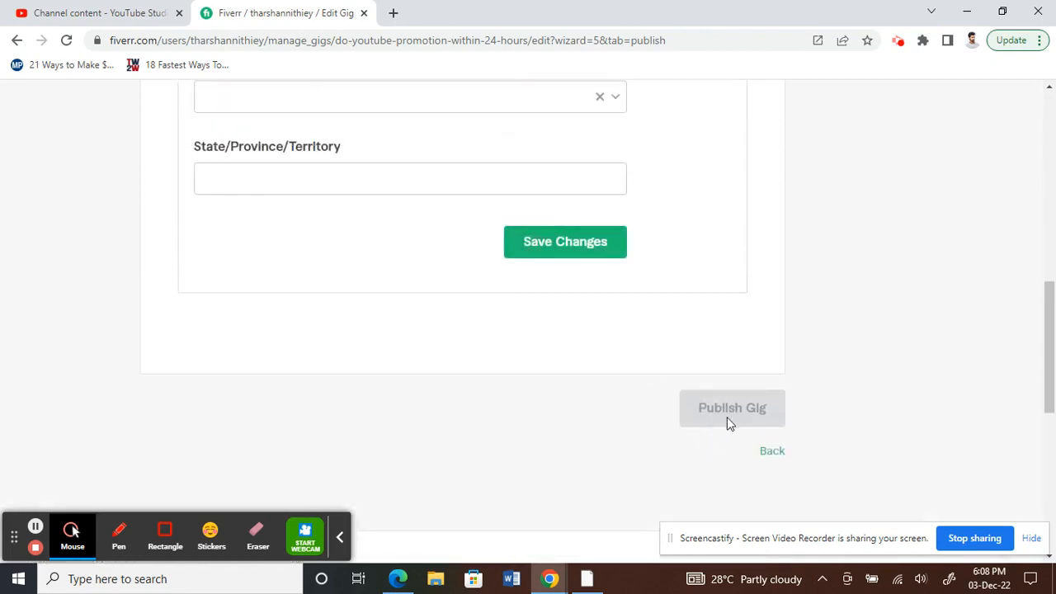
scroll(524, 381, up, 10)
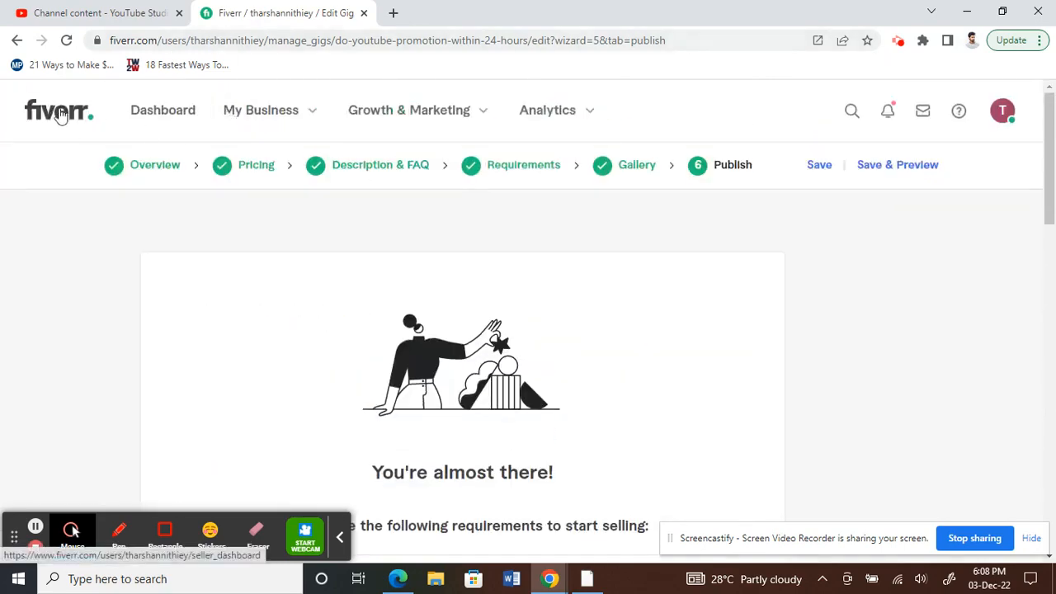
Step: Leave the gig editor for the seller dashboard, and open the gig management list to review the active gigs
click(66, 120)
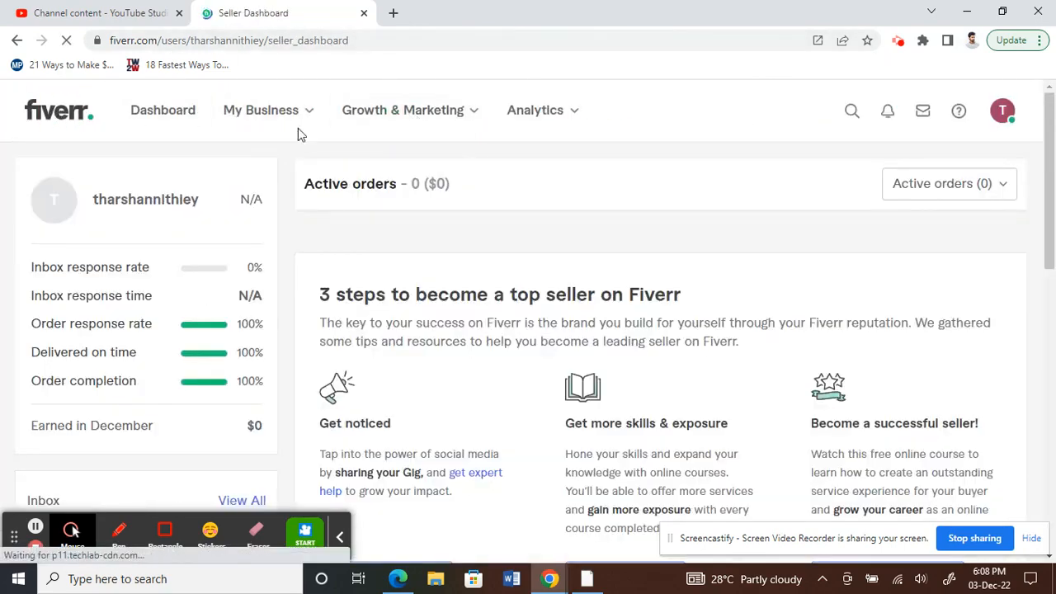
click(264, 115)
click(245, 233)
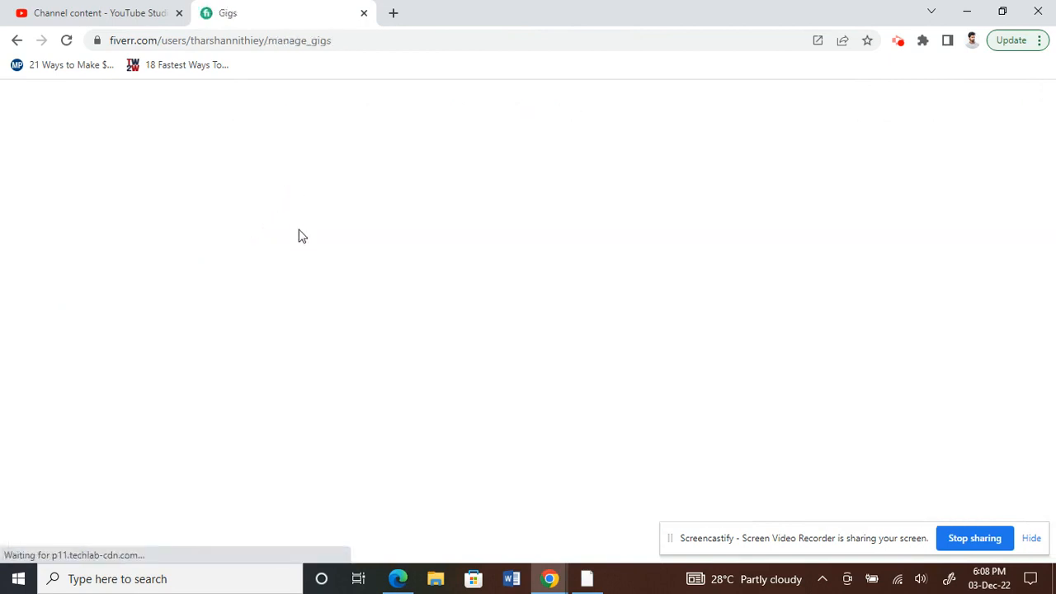
scroll(283, 250, down, 2)
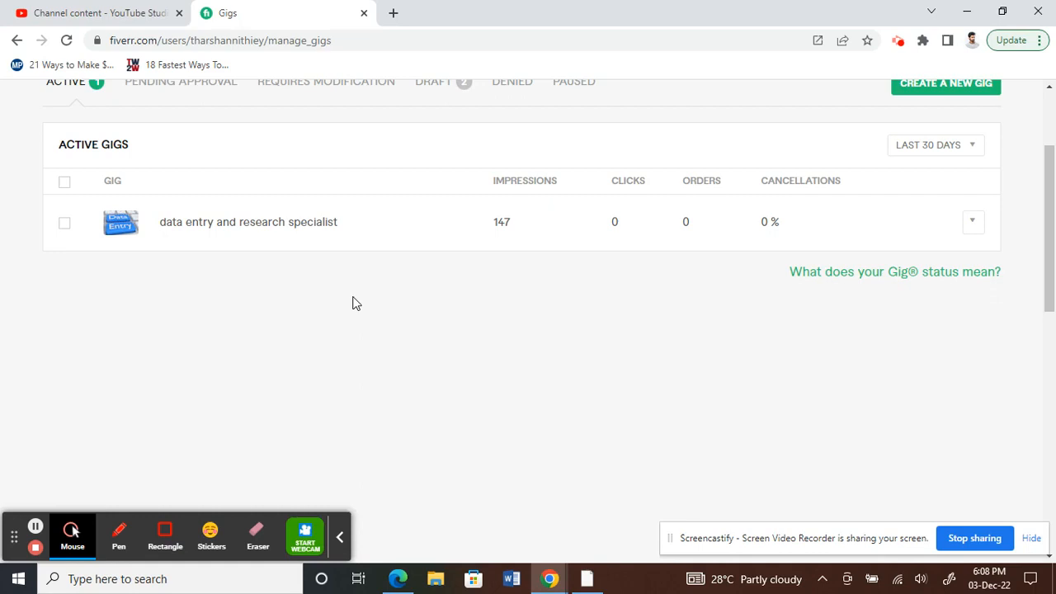
scroll(352, 304, up, 2)
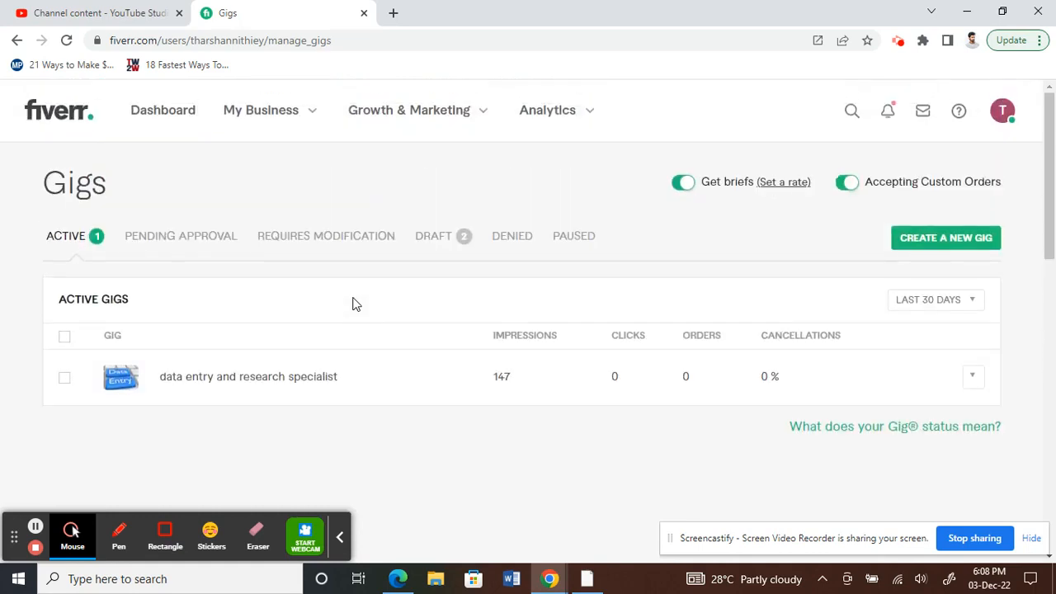